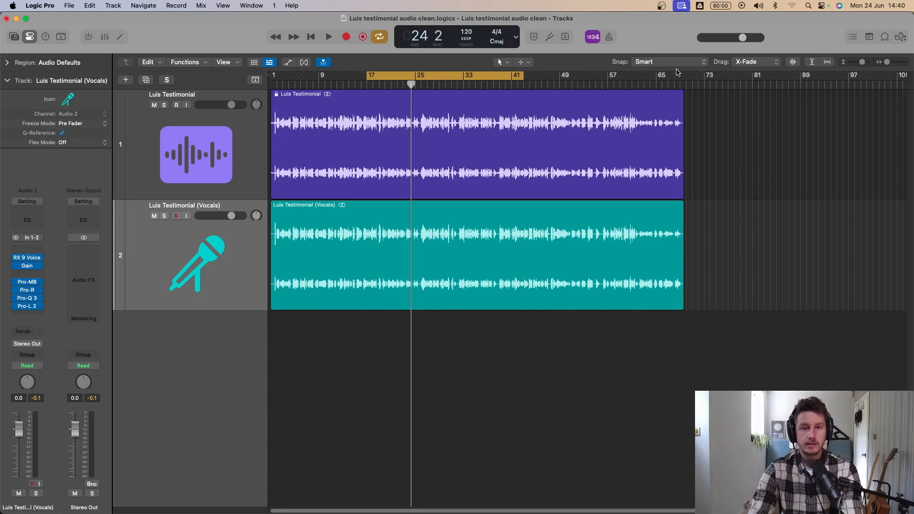
# - Solo the original testimonial track and play a section to hear the unprocessed audio
pyautogui.click(164, 105)
pyautogui.press('space')
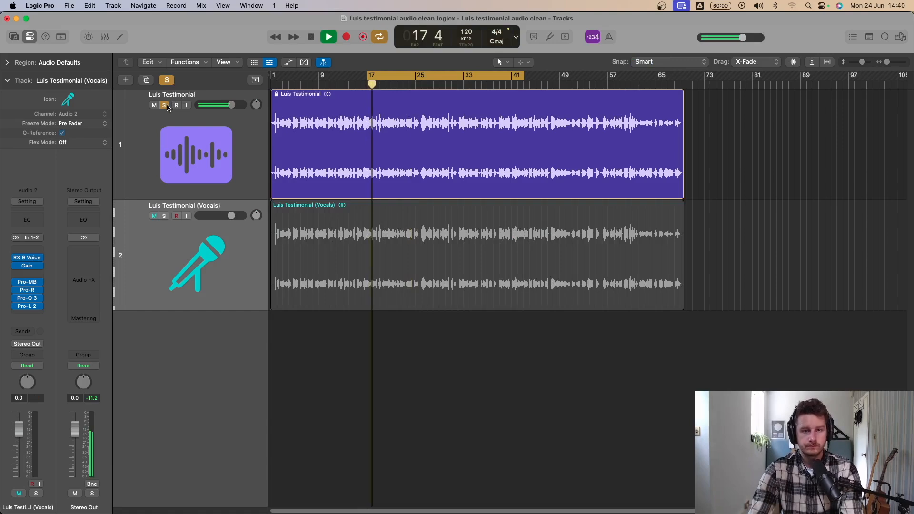
pyautogui.click(162, 142)
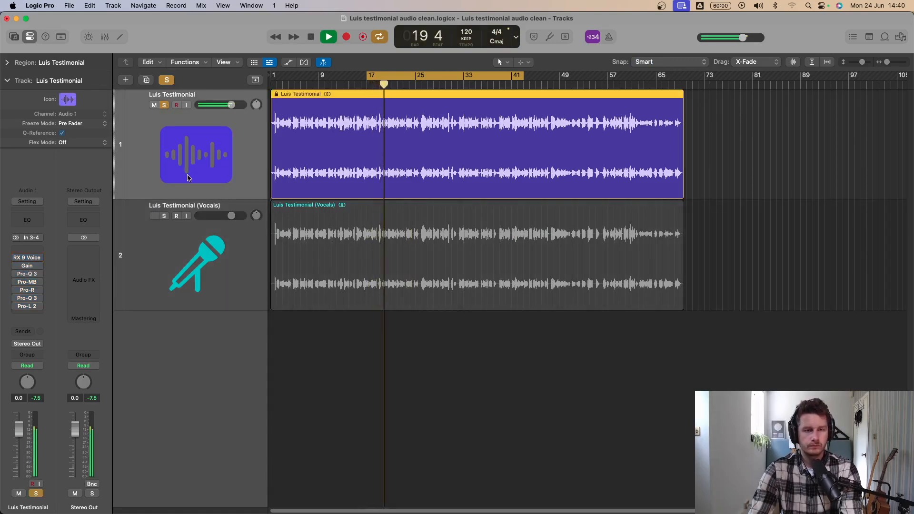
pyautogui.press('space')
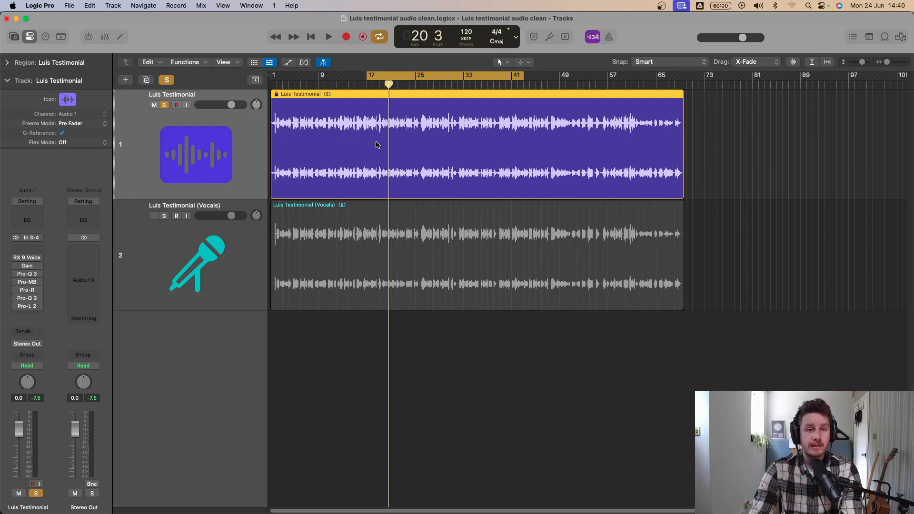
# - Solo and play the separated vocals track for comparison, and select the original track with both tracks unsoloed
pyautogui.click(164, 216)
pyautogui.press('space')
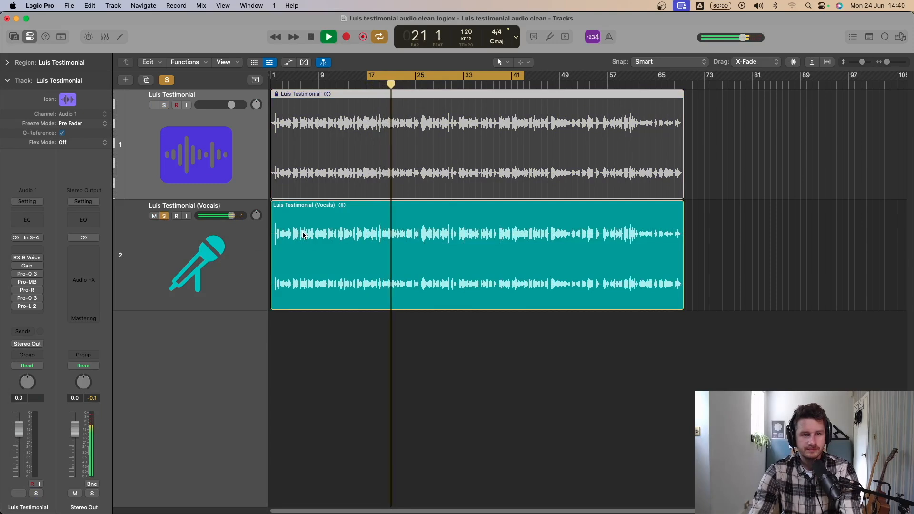
pyautogui.press('space')
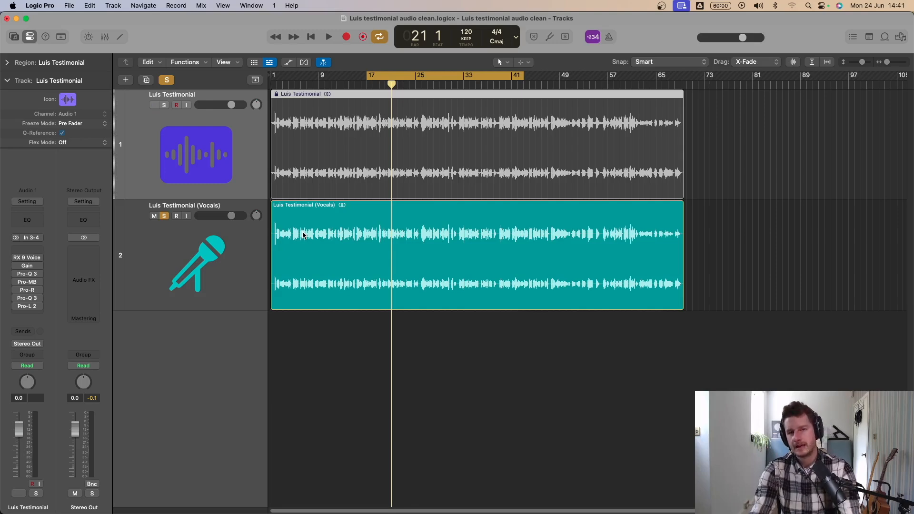
pyautogui.click(354, 279)
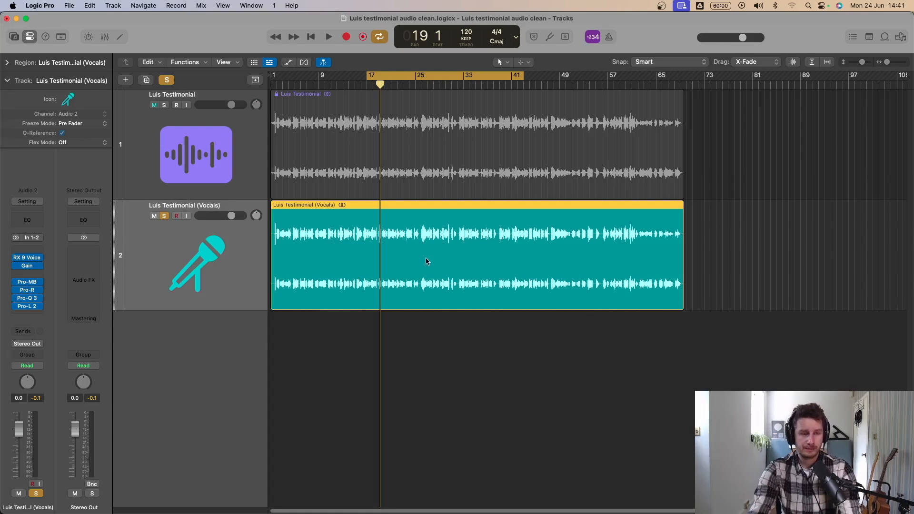
pyautogui.click(244, 139)
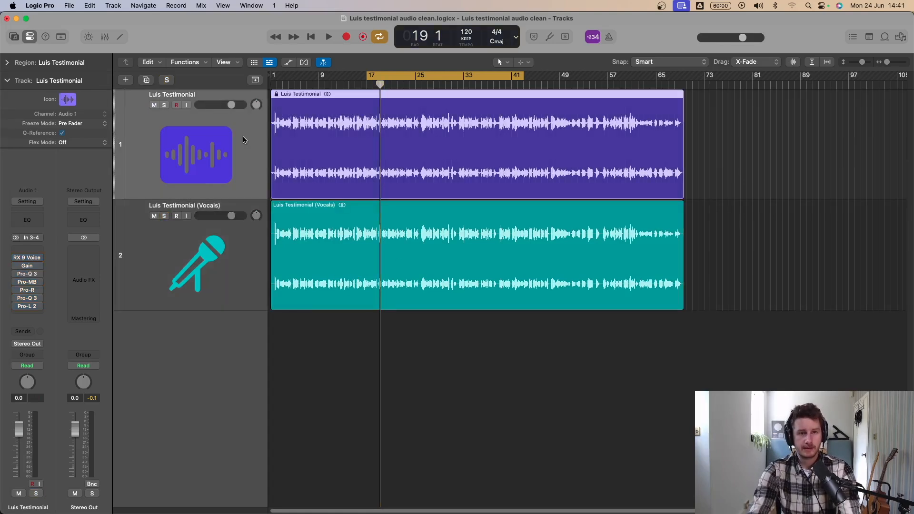
# - Move the cycle range to span bars 1 to 27 and play the opening of the recording
pyautogui.moveTo(393, 76); pyautogui.dragTo(298, 76)
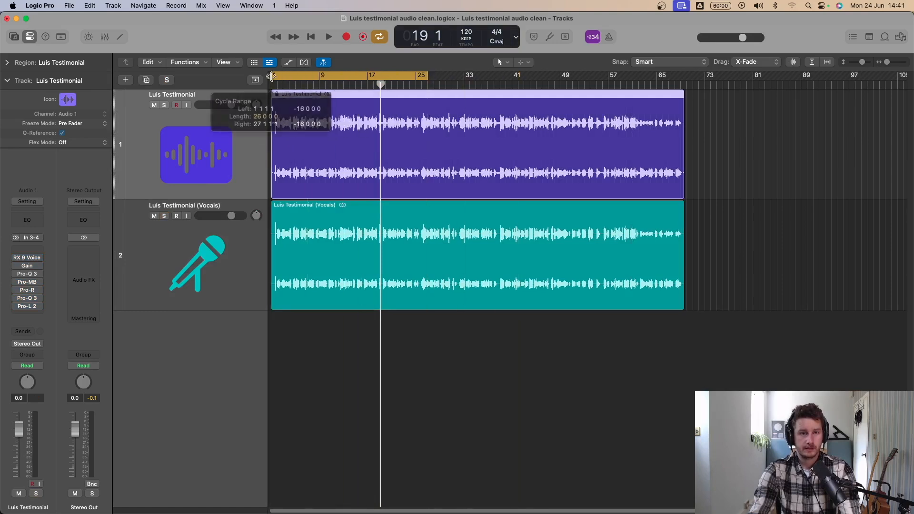
pyautogui.press('space')
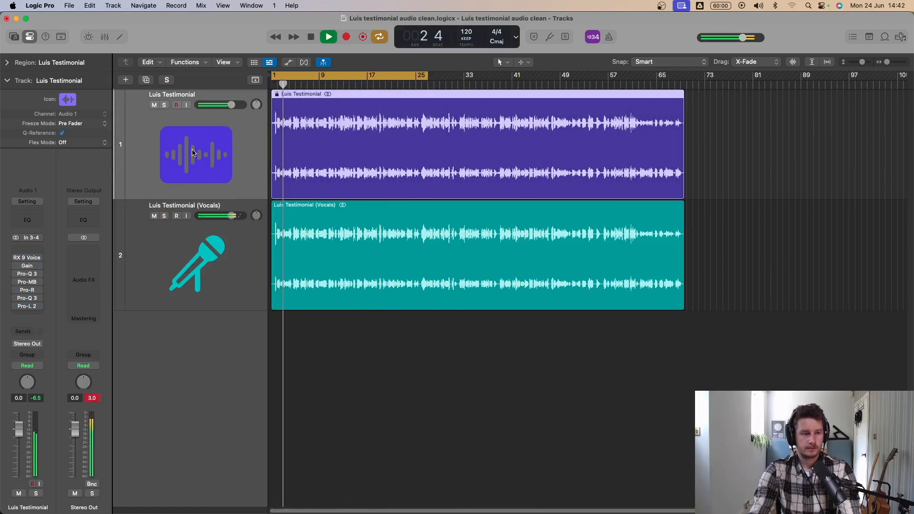
pyautogui.press('space')
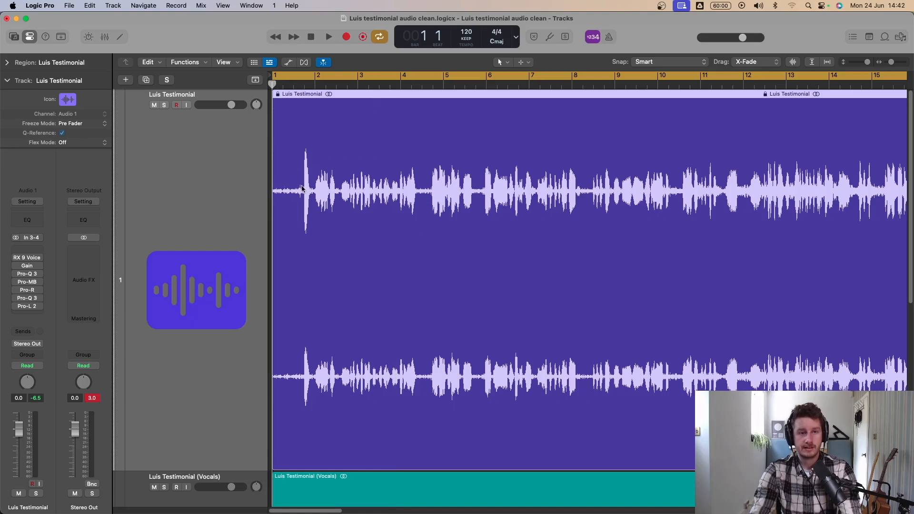
# - Replay the first bar and examine the opening peak in the waveforms of the original and vocals tracks
pyautogui.press('space')
pyautogui.press('space')
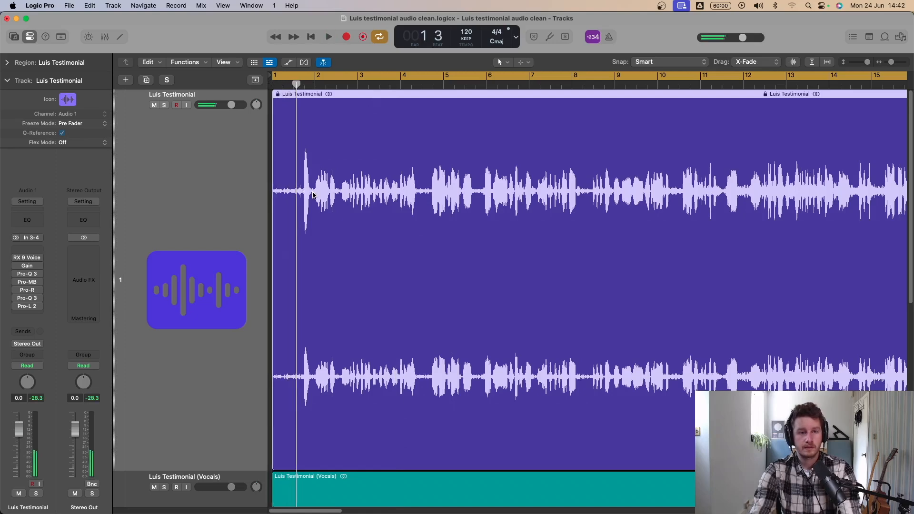
pyautogui.press('z')
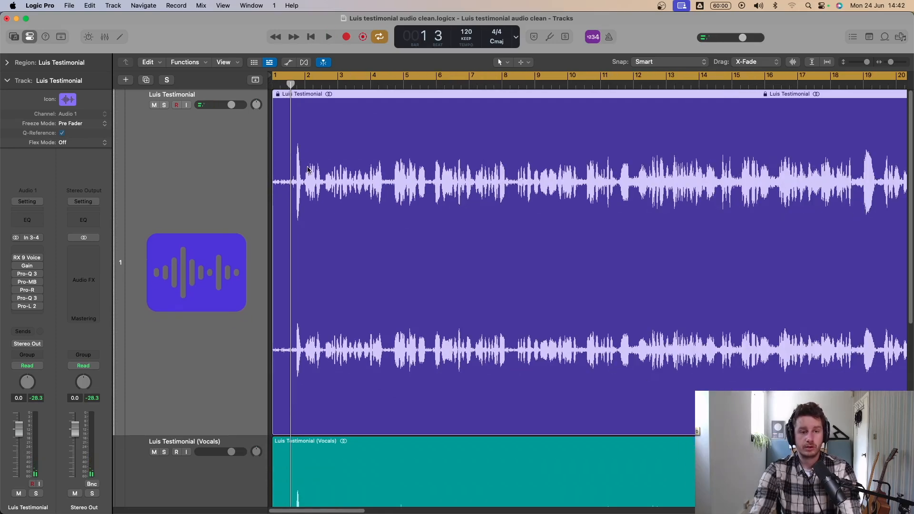
pyautogui.press('super+Up')
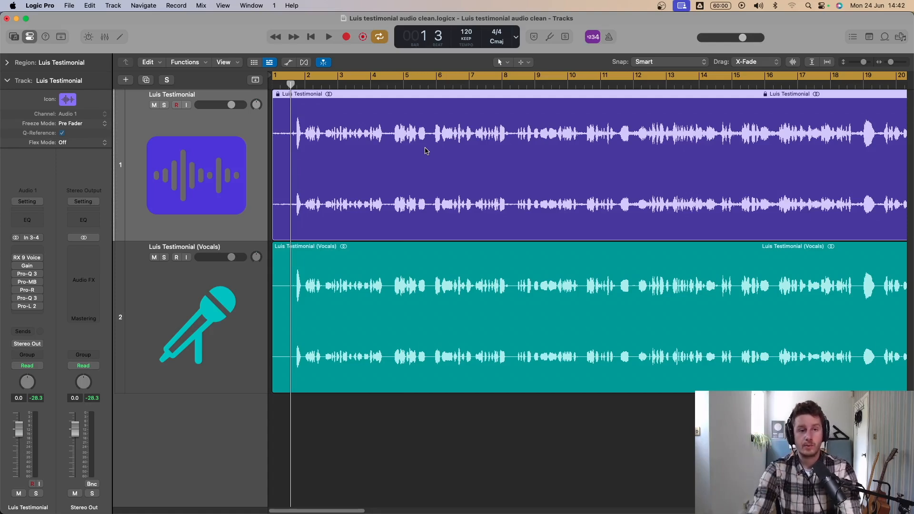
pyautogui.press('super+Up')
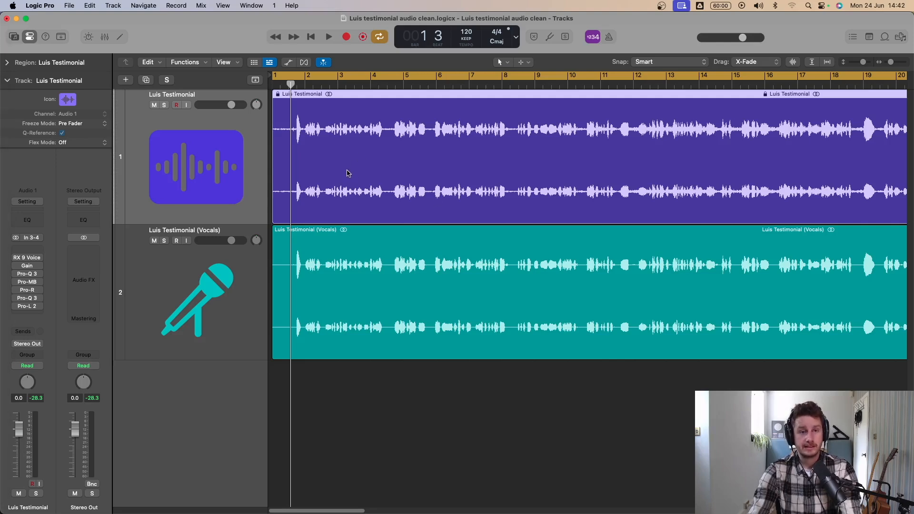
# - Run Stem Splitter on the original testimonial region, extracting only Vocals and excluding Drums, Bass and Other
pyautogui.rightClick(329, 135)
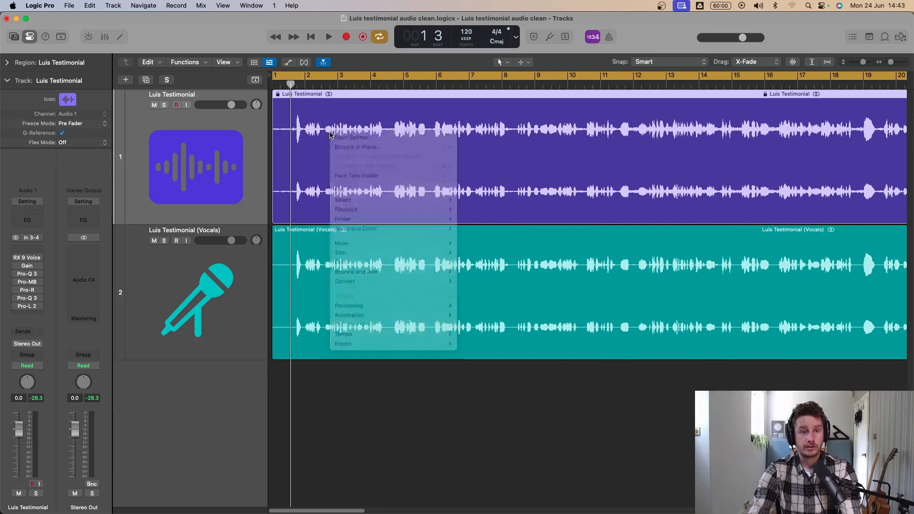
pyautogui.rightClick(343, 149)
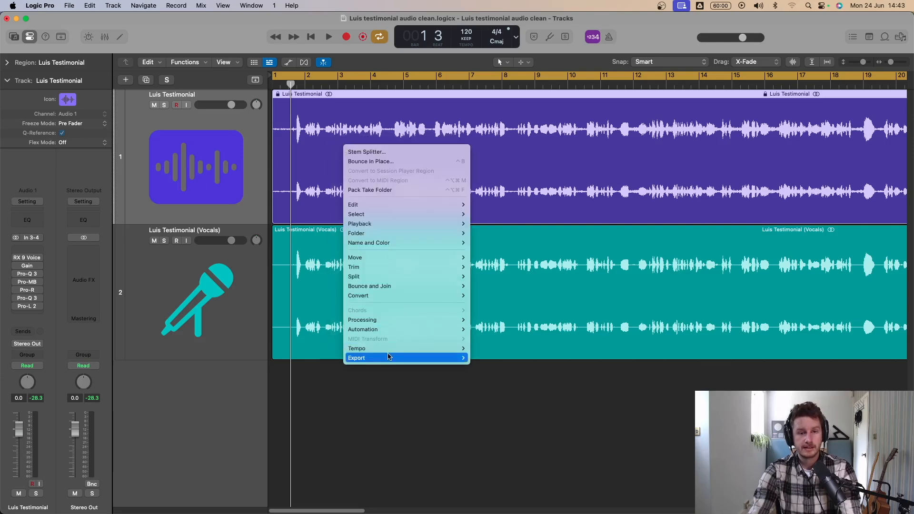
pyautogui.moveTo(378, 323)
pyautogui.click(498, 320)
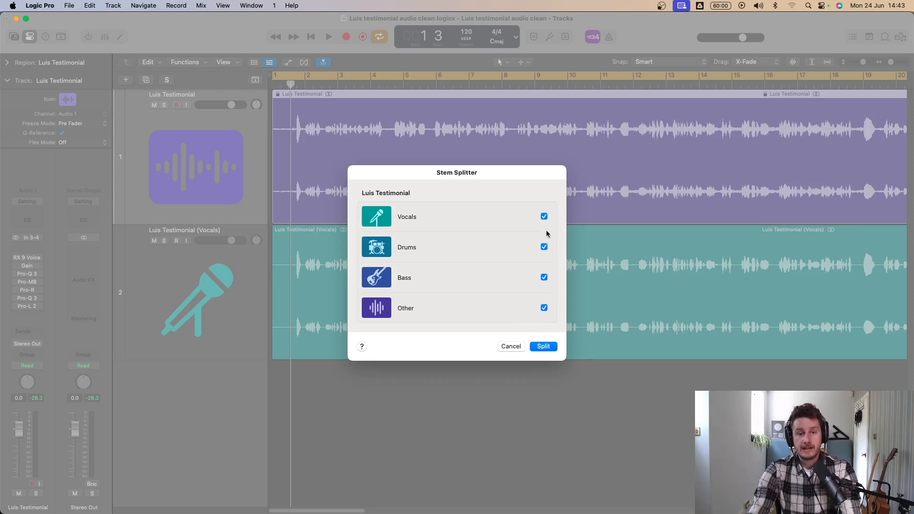
pyautogui.click(544, 247)
pyautogui.click(545, 278)
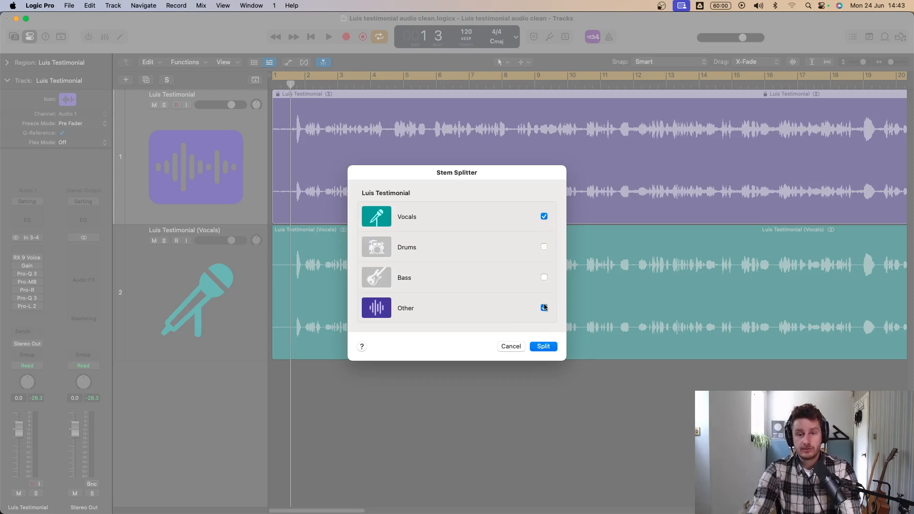
pyautogui.click(545, 308)
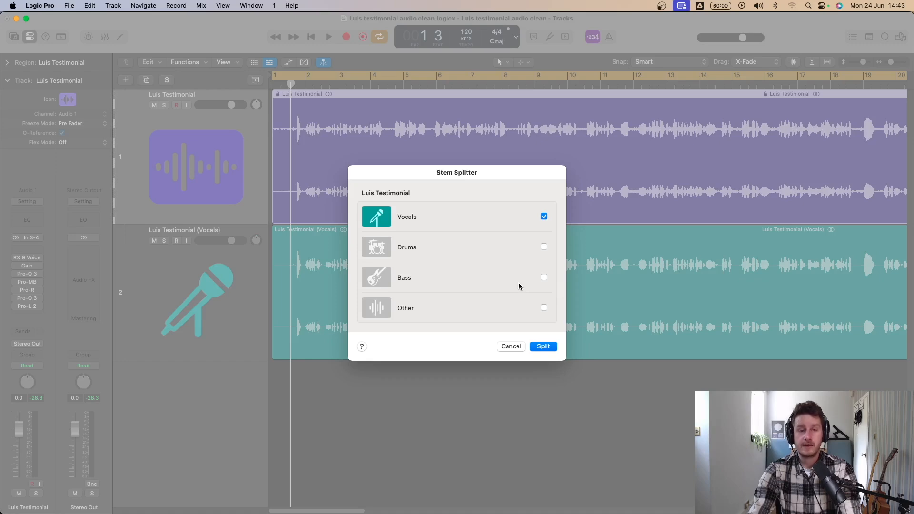
pyautogui.click(548, 346)
# - Solo and play the new vocals stem while raising its track volume to 6.0 dB
pyautogui.click(177, 245)
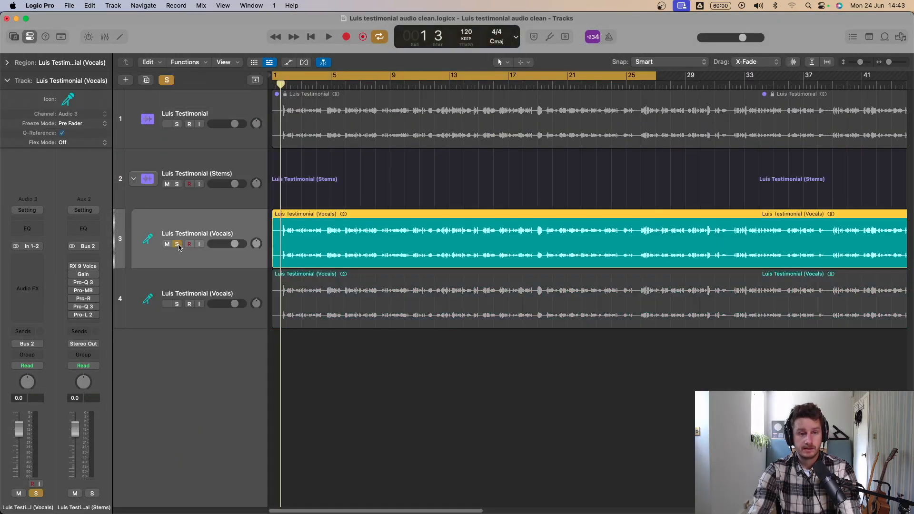
pyautogui.press('space')
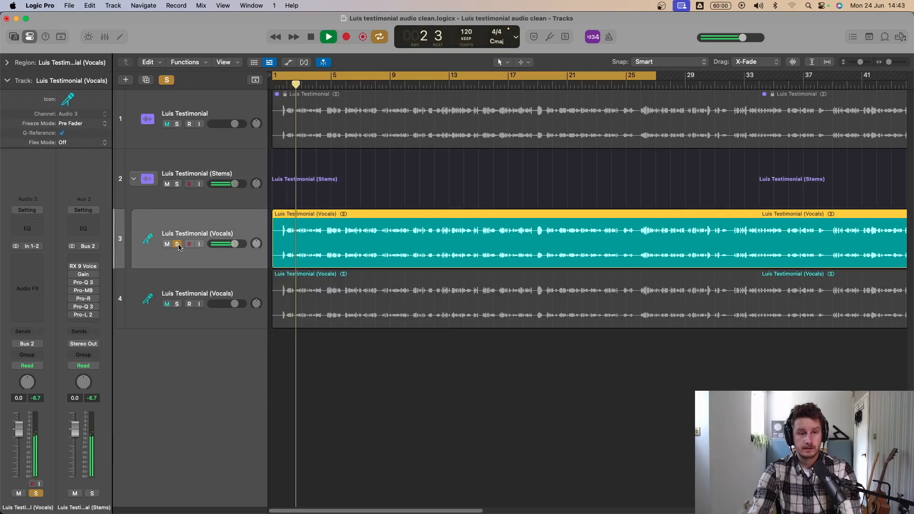
pyautogui.moveTo(20, 431); pyautogui.dragTo(24, 394)
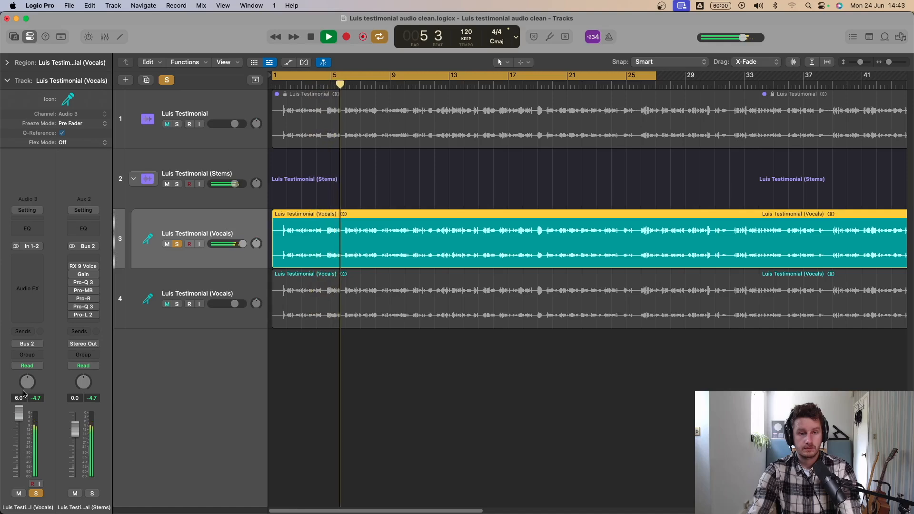
pyautogui.press('space')
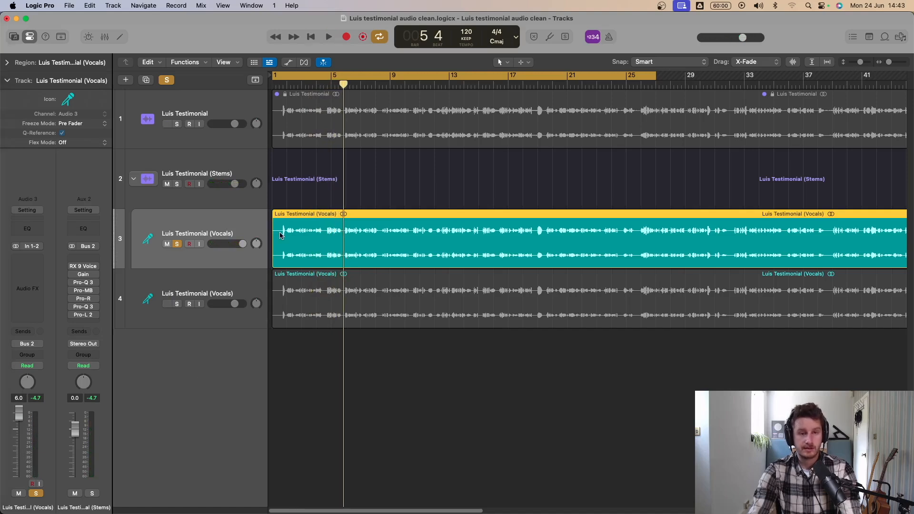
# - Play the opening with the original track soloed and with the new vocals stem soloed to compare them
pyautogui.keyDown('alt'); pyautogui.click(178, 125); pyautogui.keyUp('alt')
pyautogui.press('space')
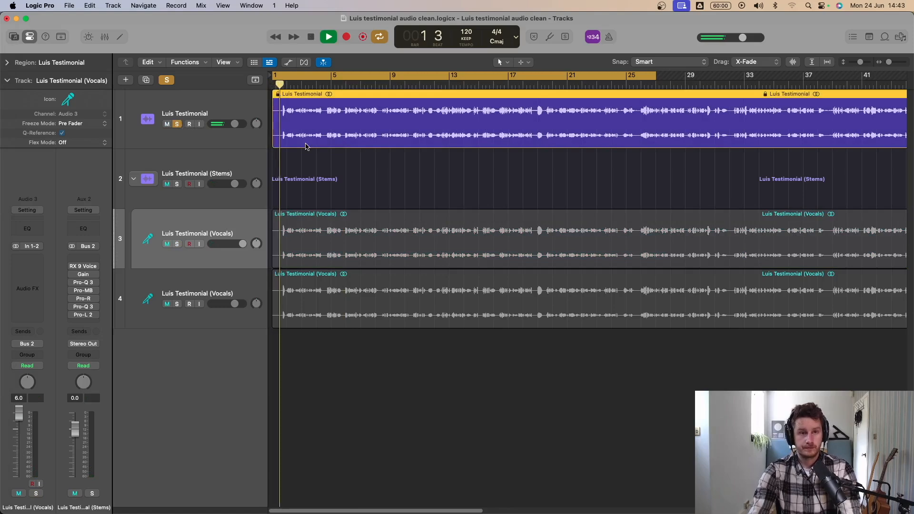
pyautogui.keyDown('alt'); pyautogui.click(177, 245); pyautogui.keyUp('alt')
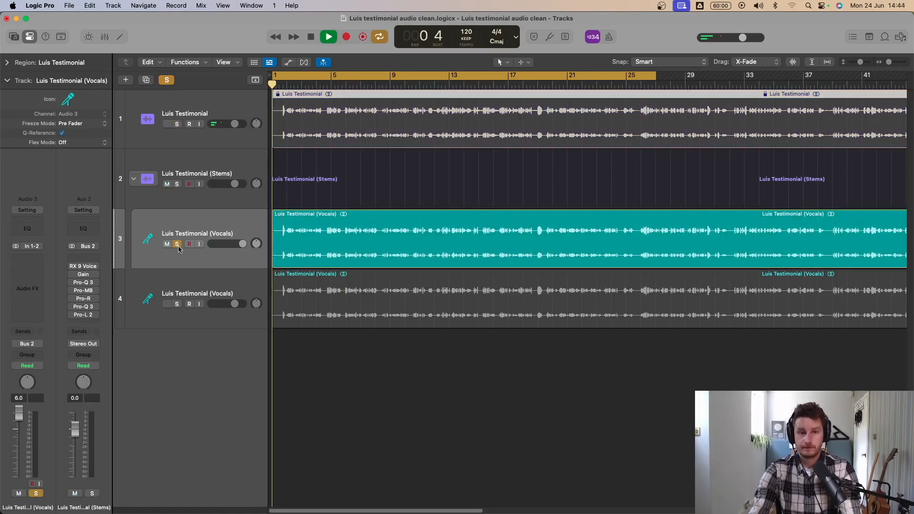
pyautogui.press('space')
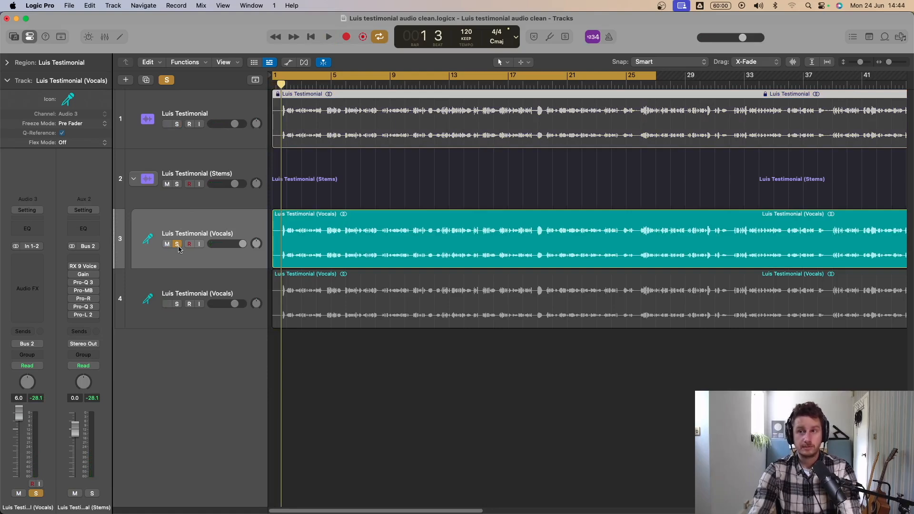
pyautogui.press('space')
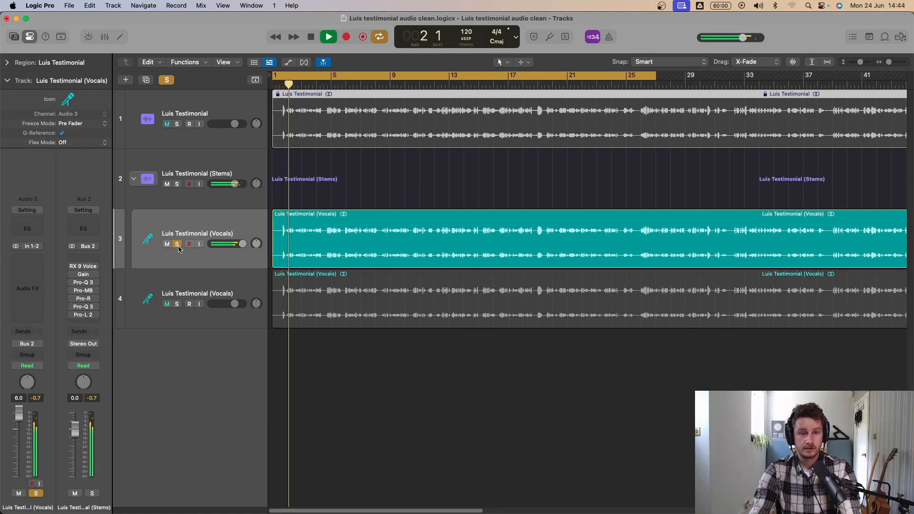
pyautogui.press('space')
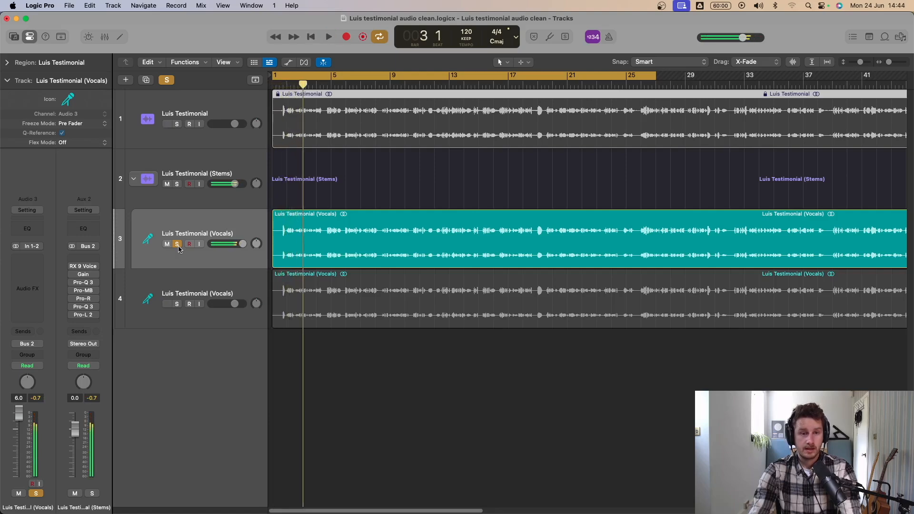
# - Delete the new vocals stem region along with its stem tracks
pyautogui.click(206, 217)
pyautogui.press('BackSpace')
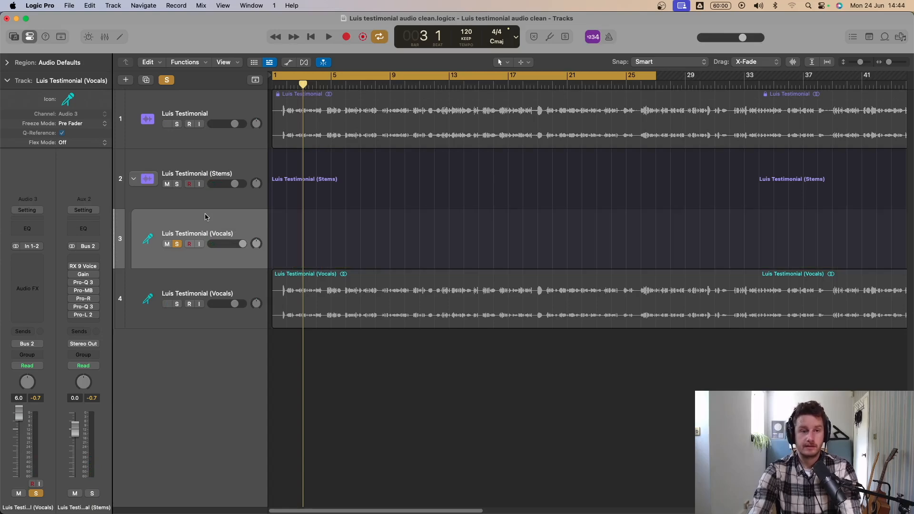
pyautogui.press('super+BackSpace')
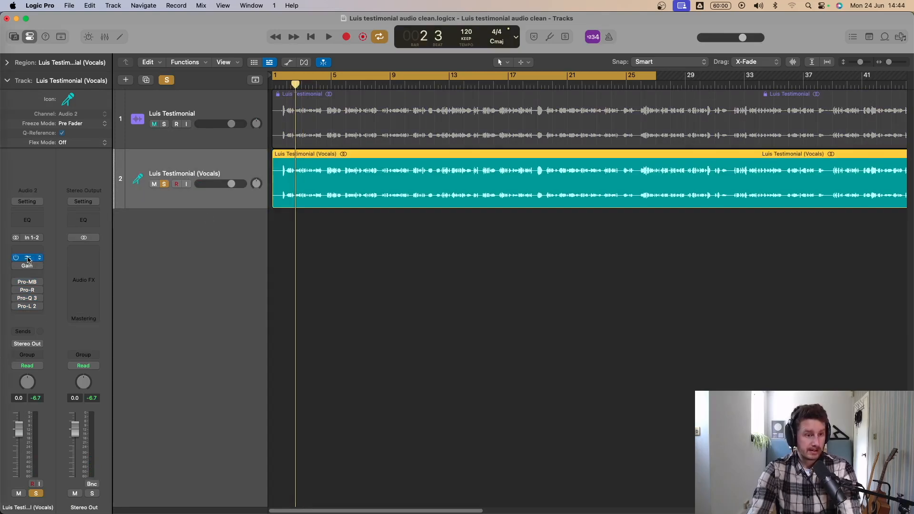
# - Open RX 9 Voice De-noise on the remaining vocals track, switch it on and play the soloed vocals
pyautogui.click(27, 258)
pyautogui.moveTo(536, 200); pyautogui.dragTo(580, 224)
pyautogui.press('space')
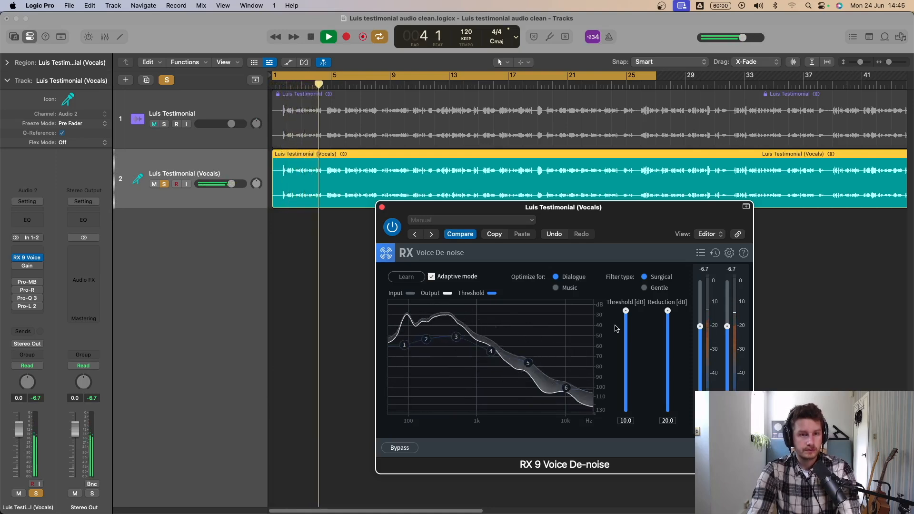
pyautogui.press('space')
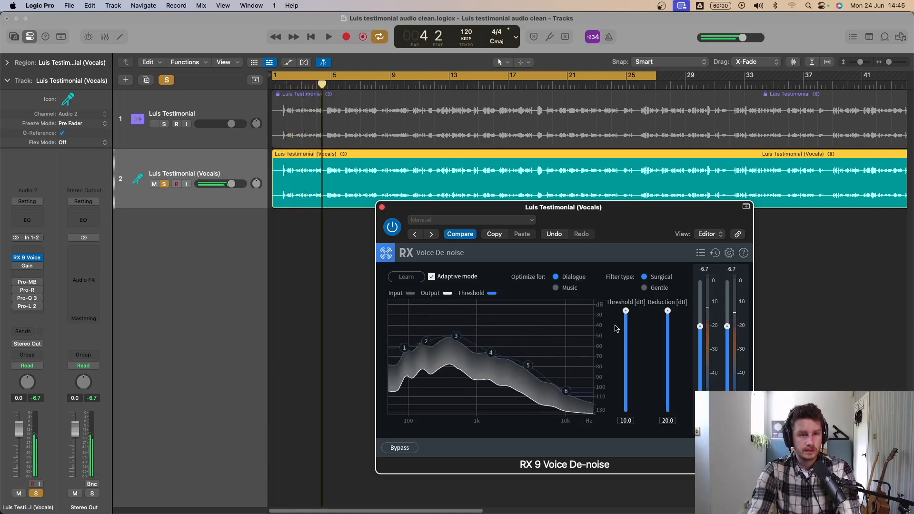
# - Play the vocals from the start with Voice De-noise switched off, and again with it switched on, to compare
pyautogui.click(392, 228)
pyautogui.press('Return')
pyautogui.press('space')
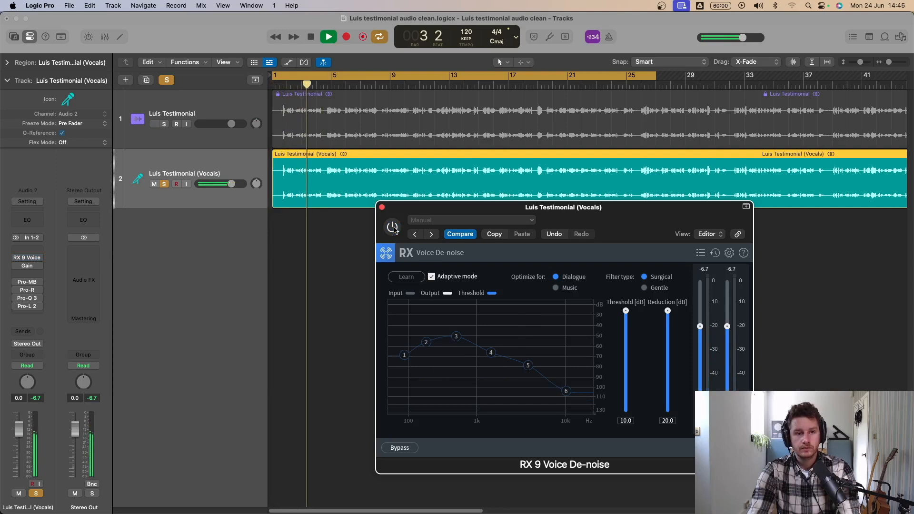
pyautogui.click(392, 228)
pyautogui.press('Return')
pyautogui.press('space')
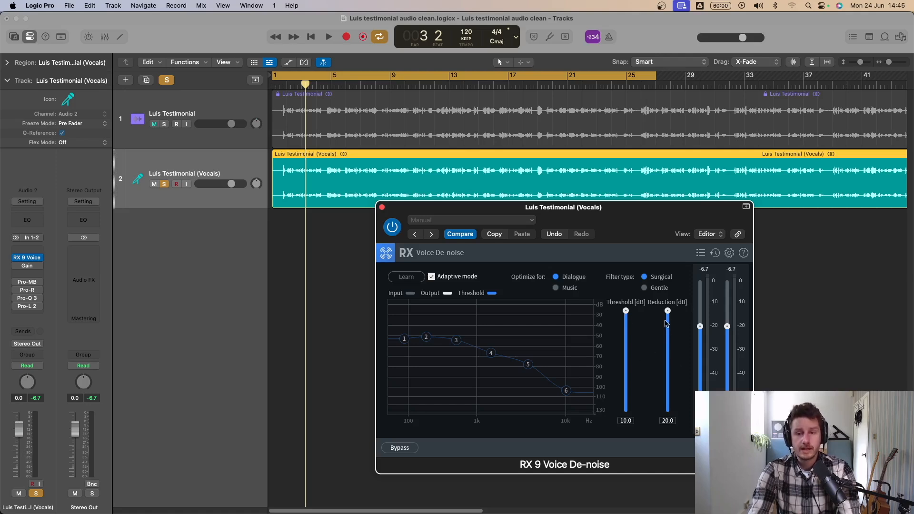
# - Play the vocals with the Voice De-noise reduction at 0.0 dB and again at 20.0 dB to compare
pyautogui.press('space')
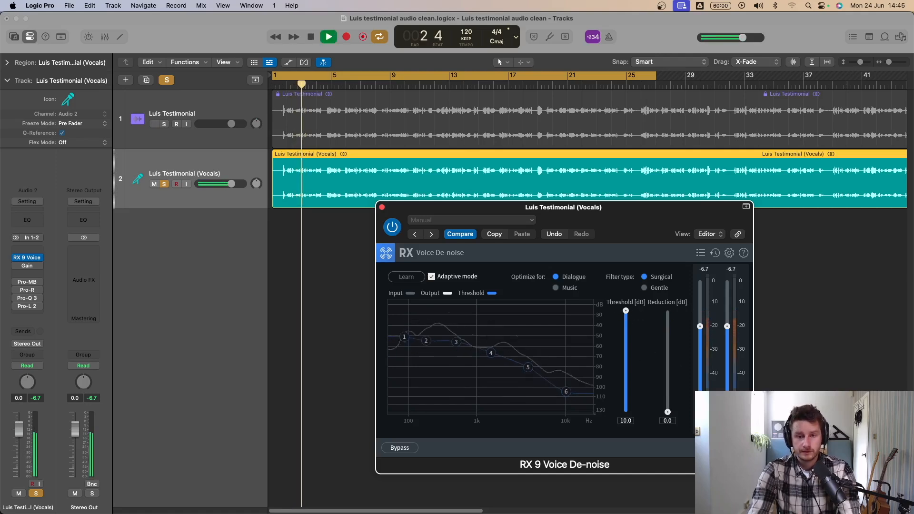
pyautogui.press('space')
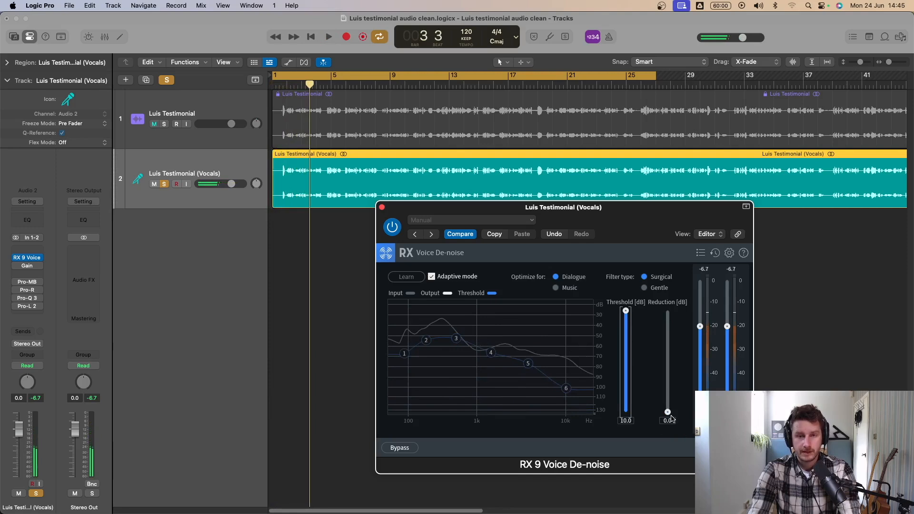
pyautogui.press('space')
pyautogui.press('space')
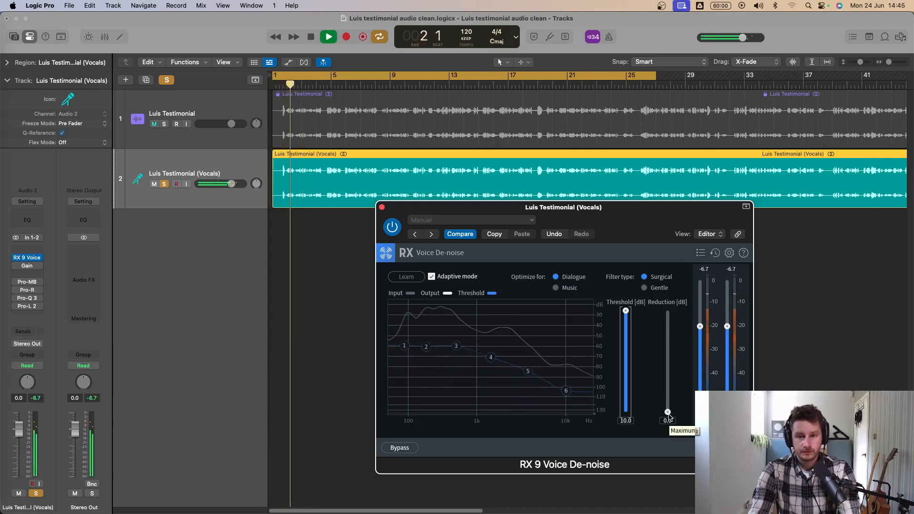
pyautogui.moveTo(669, 417); pyautogui.dragTo(669, 312)
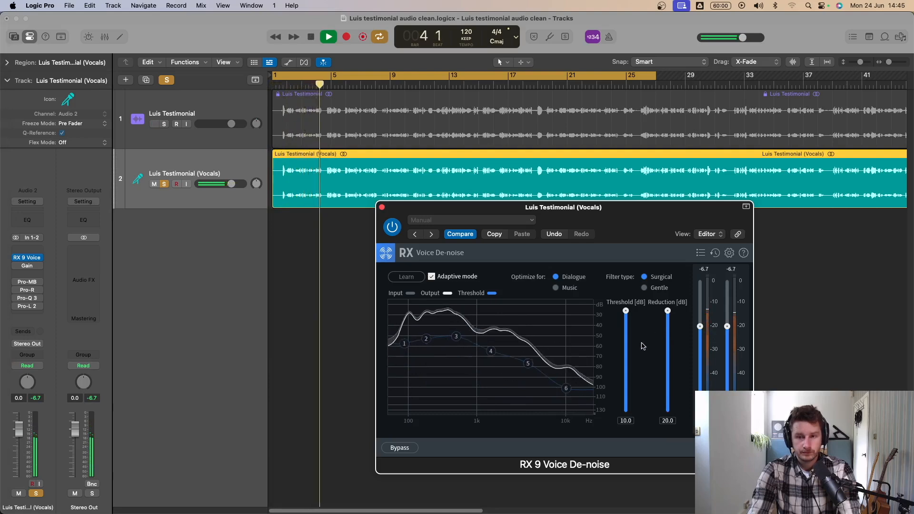
pyautogui.press('space')
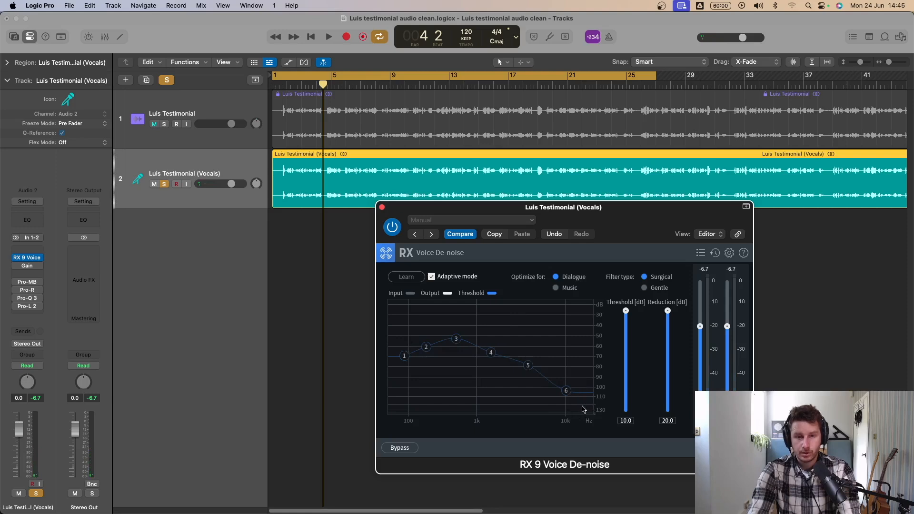
pyautogui.press('space')
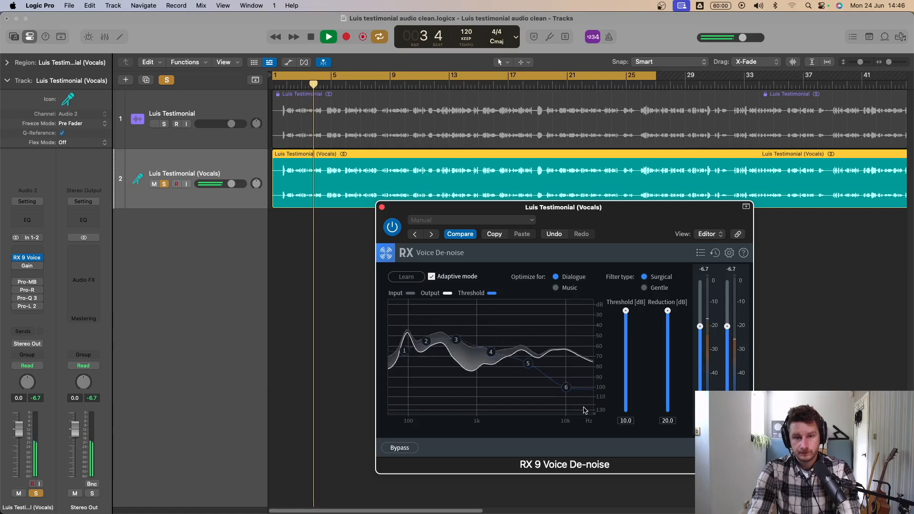
pyautogui.press('space')
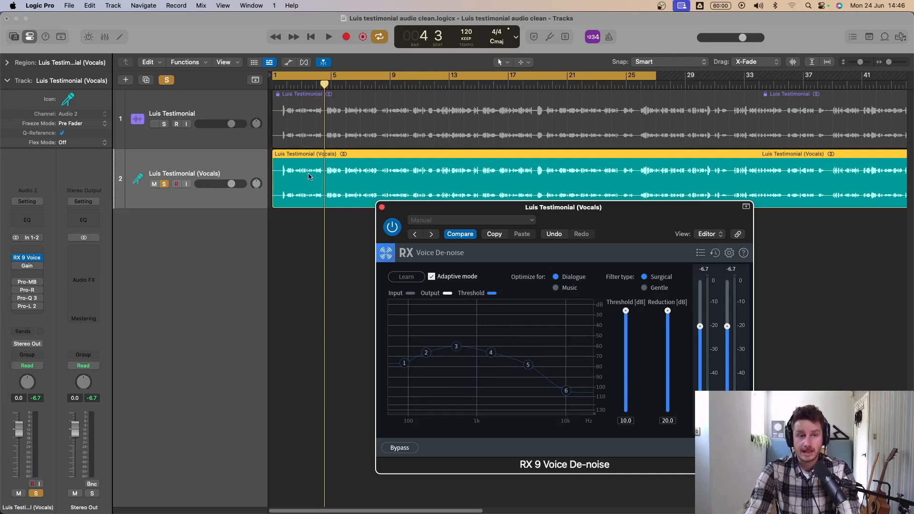
pyautogui.press('space')
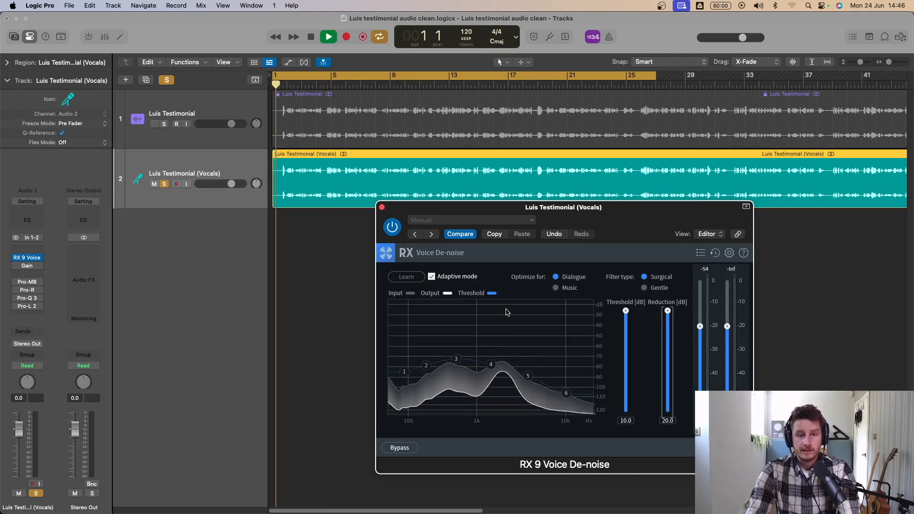
# - Switch on the Gain plug-in on the vocals track, compare playback with it off and on, and close its window
pyautogui.click(30, 266)
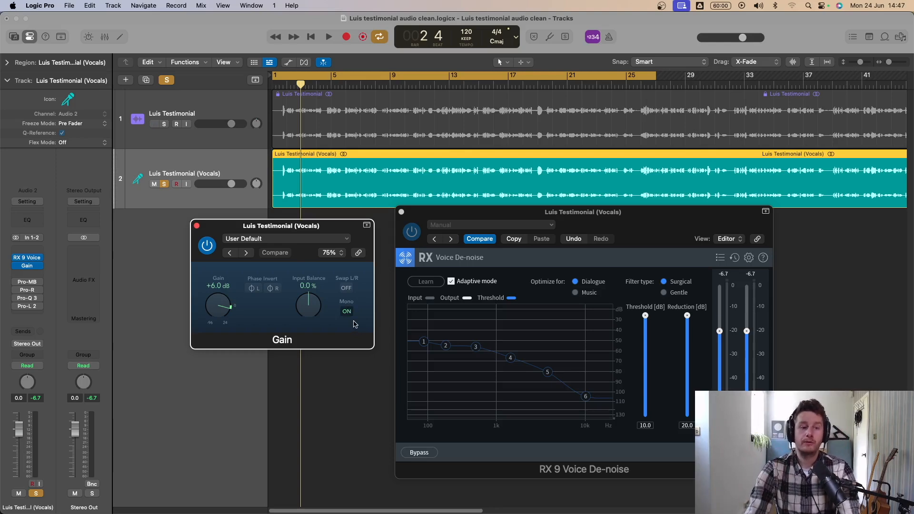
pyautogui.press('space')
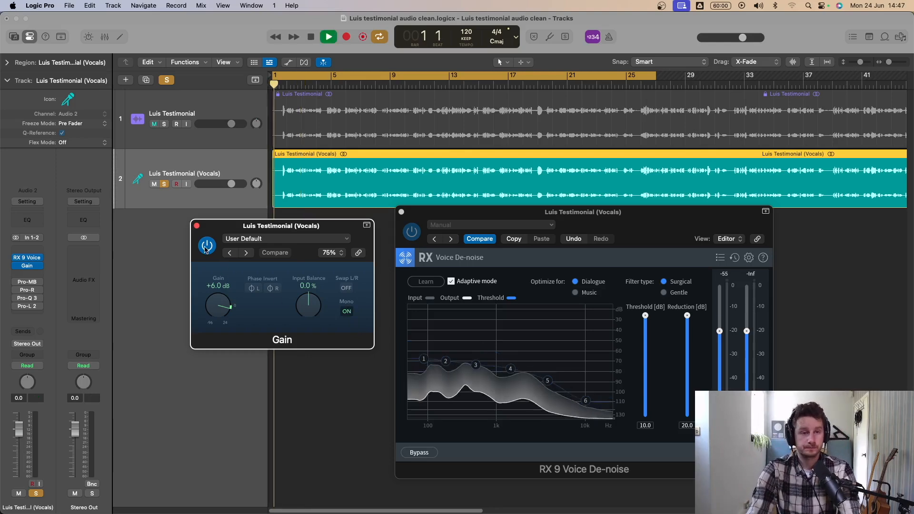
pyautogui.click(16, 267)
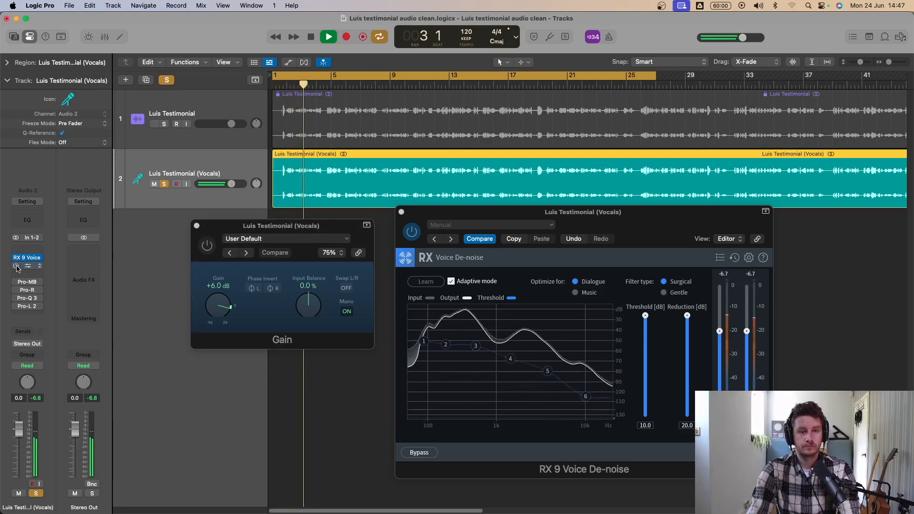
pyautogui.click(16, 266)
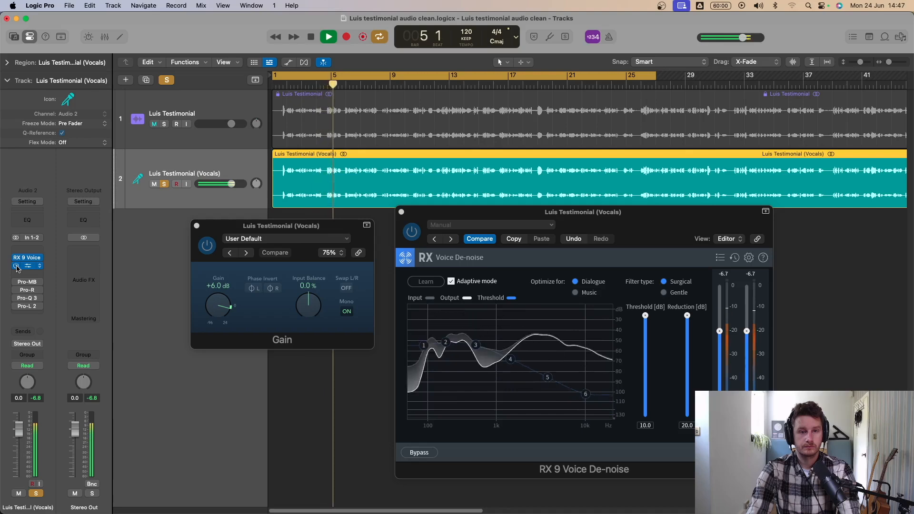
pyautogui.click(17, 267)
pyautogui.click(16, 267)
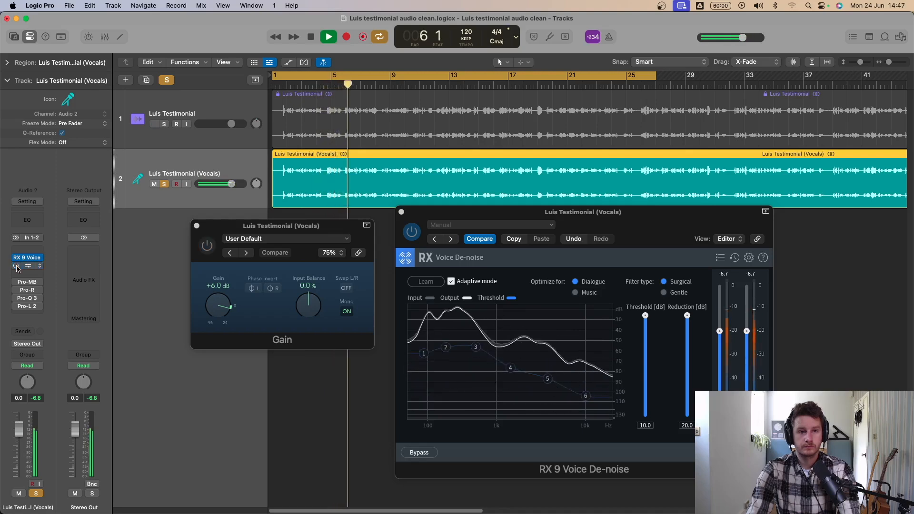
pyautogui.press('space')
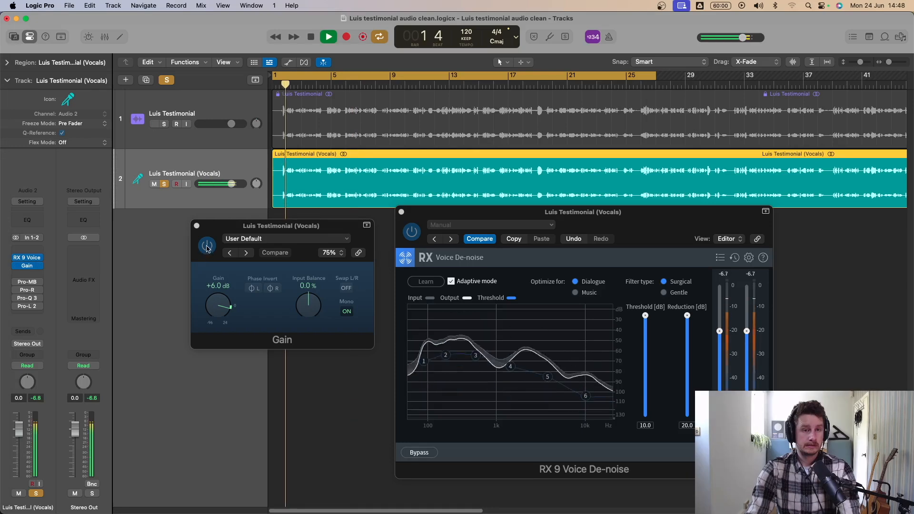
pyautogui.click(207, 248)
pyautogui.click(208, 247)
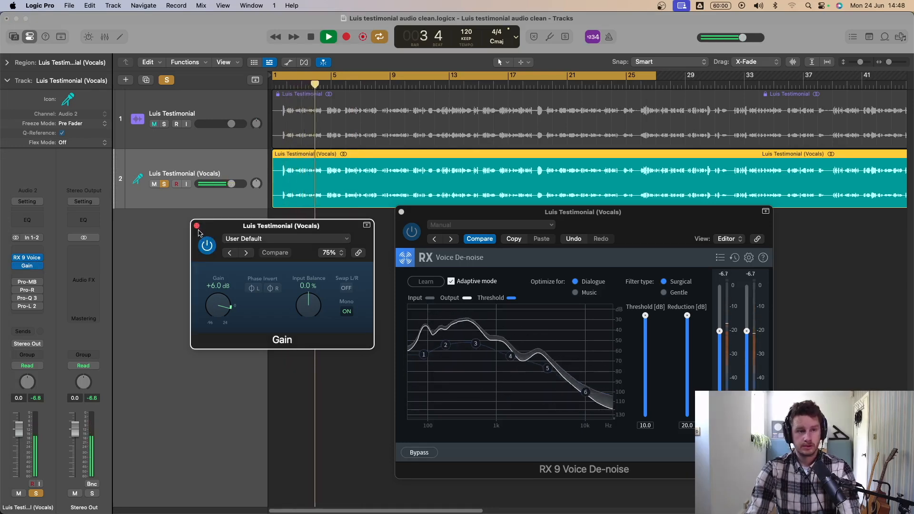
pyautogui.press('space')
pyautogui.click(197, 226)
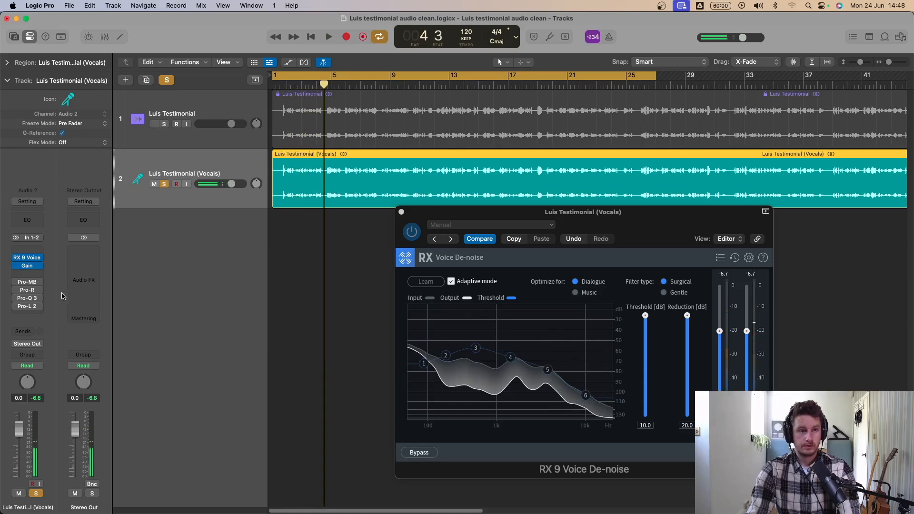
# - Open Pro-MB on the vocals track, switch it on and close the Voice De-noise window
pyautogui.click(26, 283)
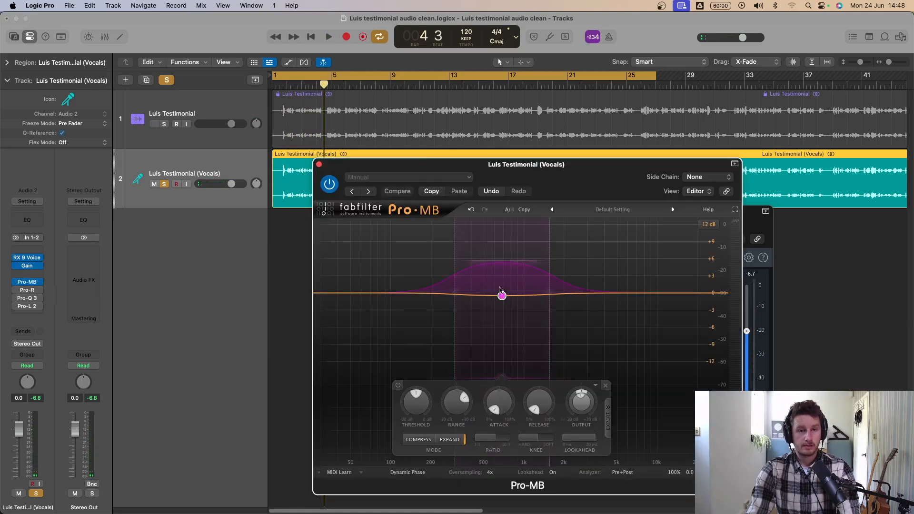
pyautogui.moveTo(575, 180); pyautogui.dragTo(434, 177)
pyautogui.click(670, 220)
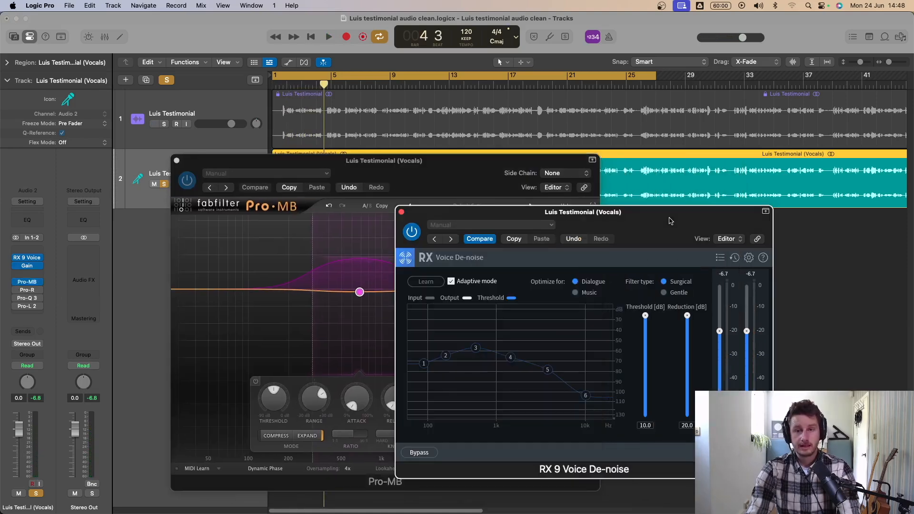
pyautogui.click(402, 212)
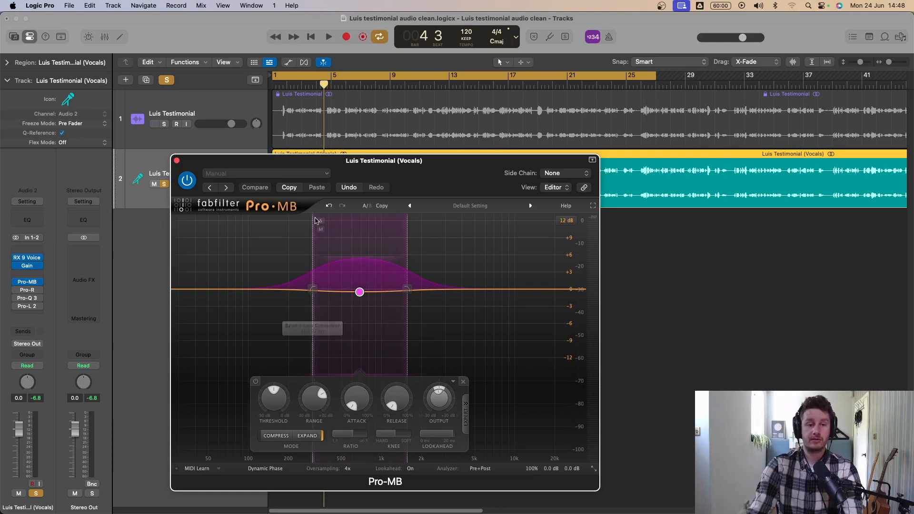
# - Solo the mid-frequency band in Pro-MB, play the vocals through it, and unsolo the band
pyautogui.click(320, 221)
pyautogui.press('space')
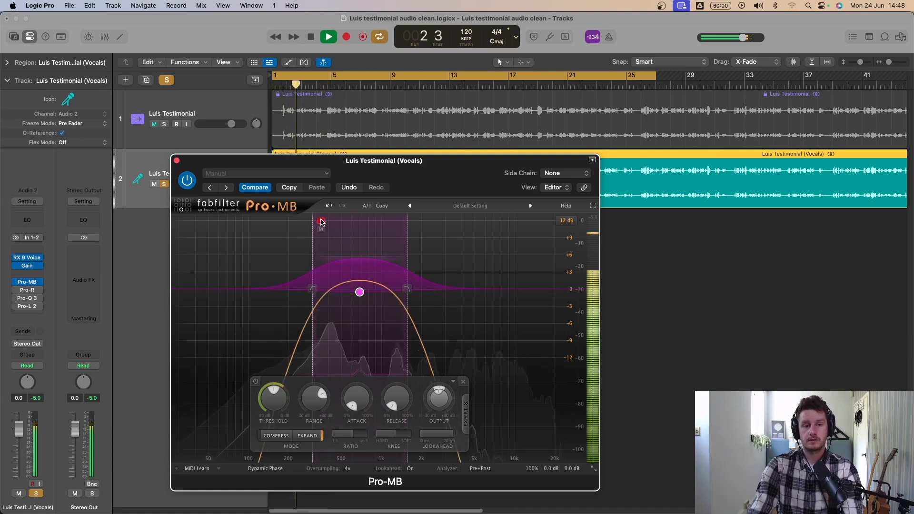
pyautogui.press('space')
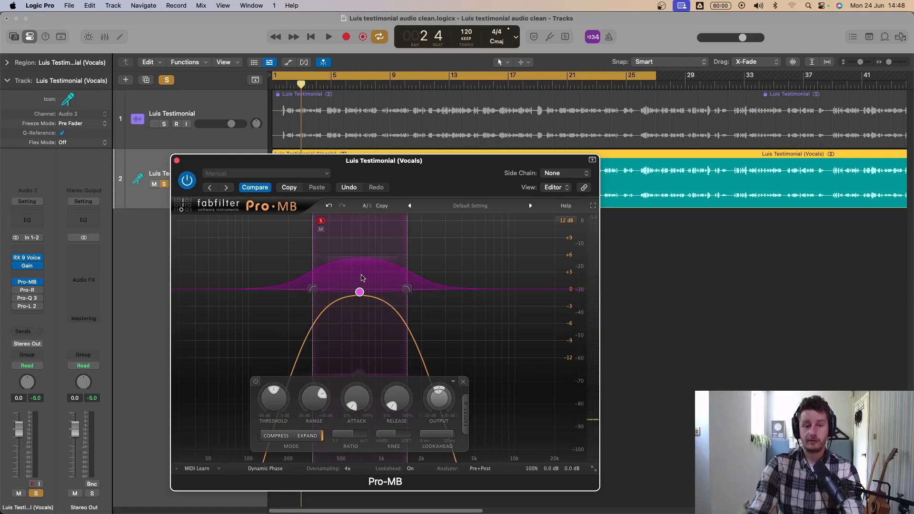
pyautogui.click(321, 221)
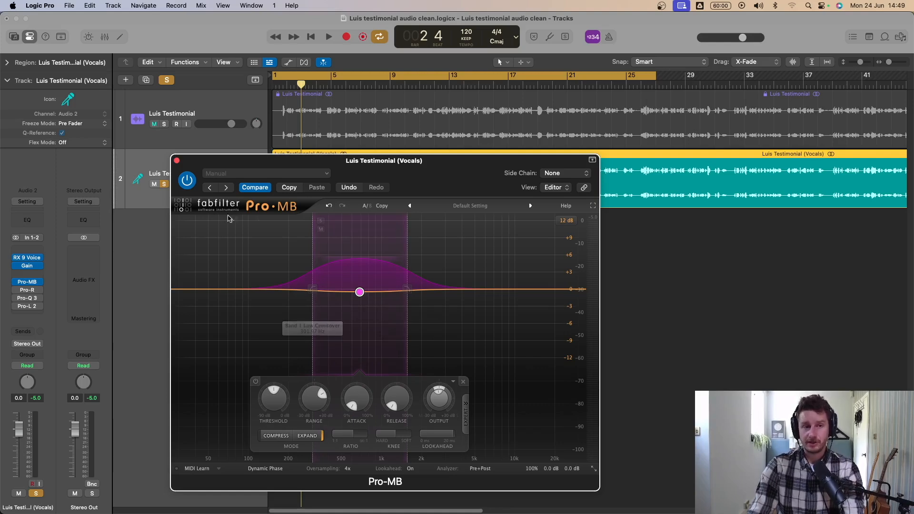
# - Play the vocals with Pro-MB switched off and on to compare, leaving it switched on
pyautogui.click(187, 181)
pyautogui.press('space')
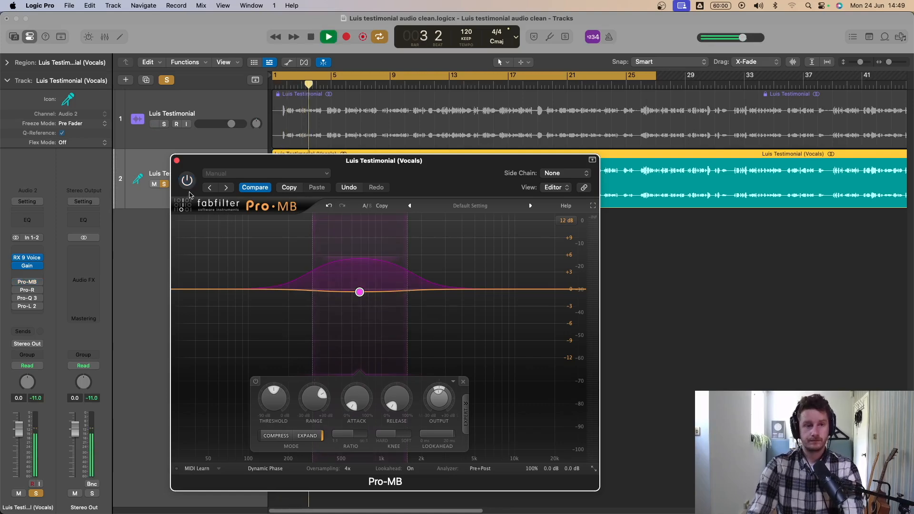
pyautogui.click(188, 184)
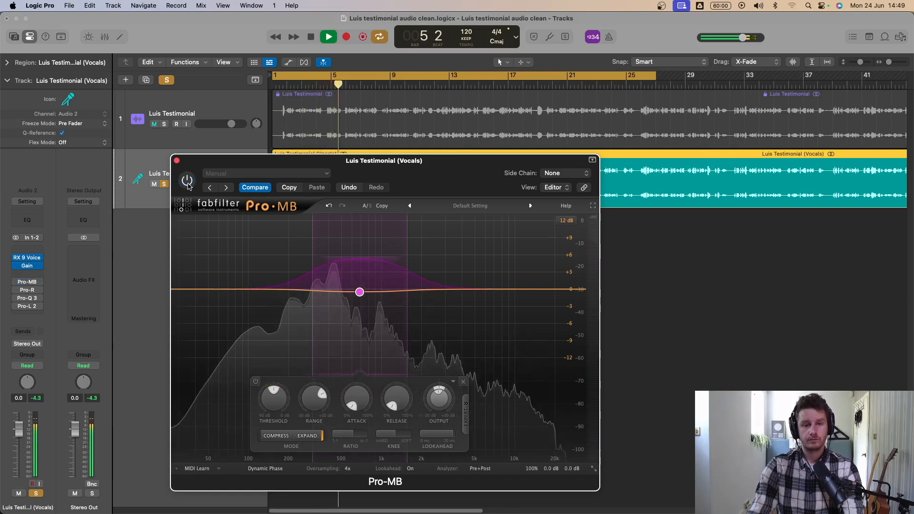
pyautogui.click(187, 181)
pyautogui.click(188, 183)
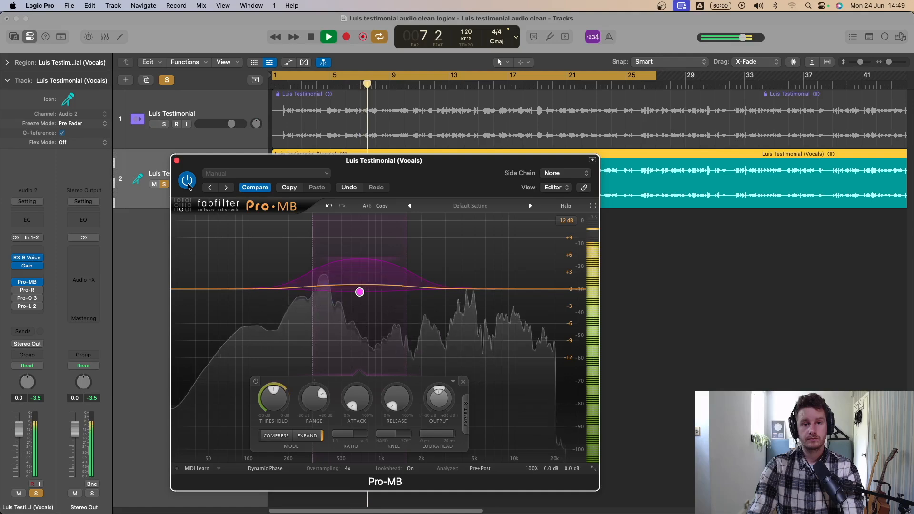
pyautogui.press('space')
pyautogui.moveTo(361, 292)
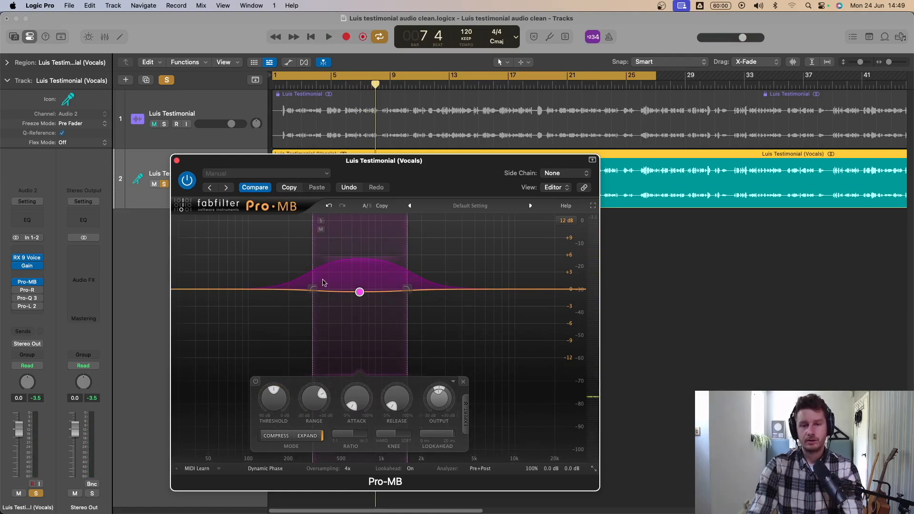
pyautogui.moveTo(359, 395)
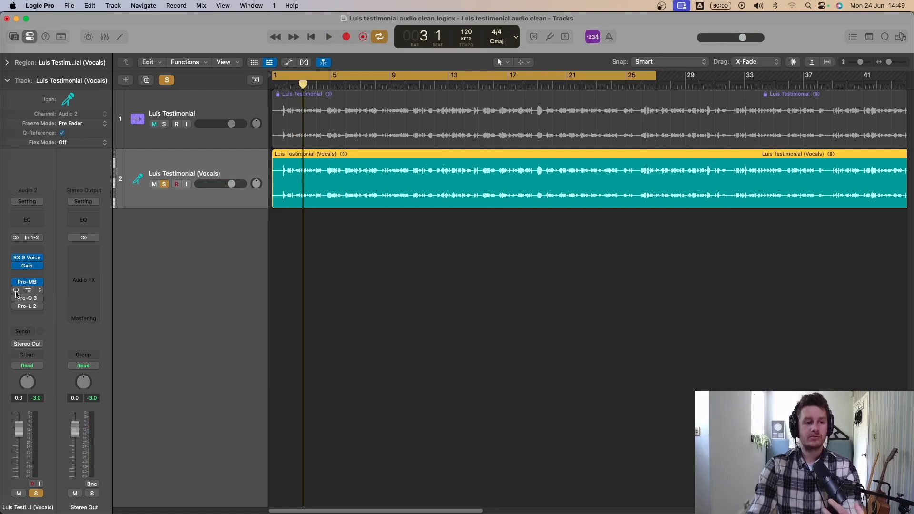
# - Open Pro-R with The Little Room preset, compare the vocals with the reverb off and on, and leave it switched on
pyautogui.click(18, 292)
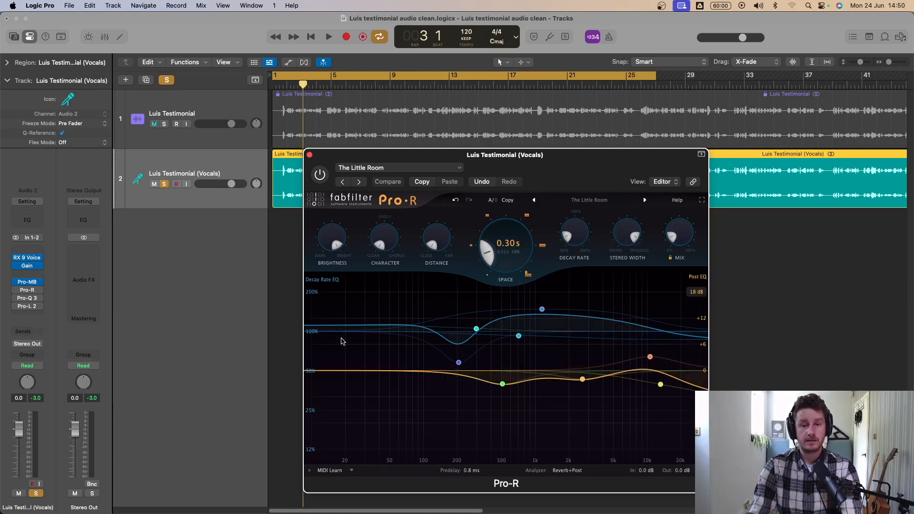
pyautogui.press('space')
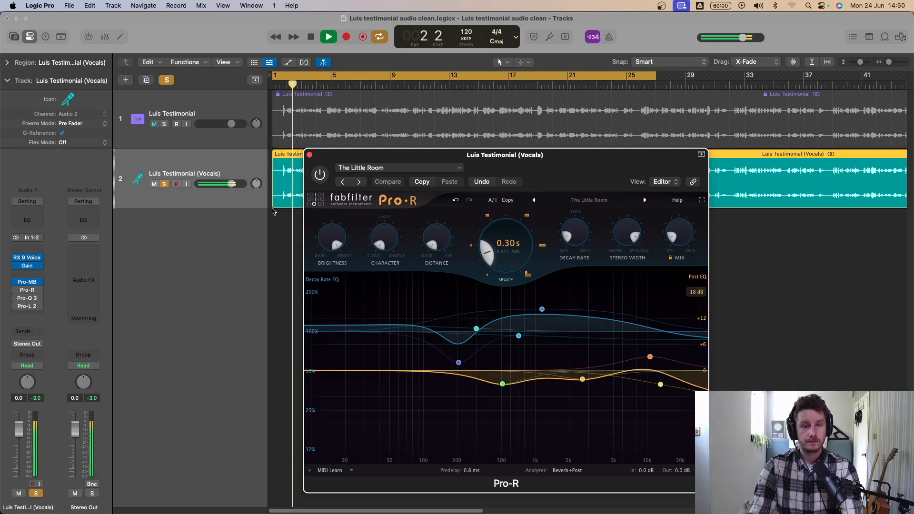
pyautogui.click(321, 174)
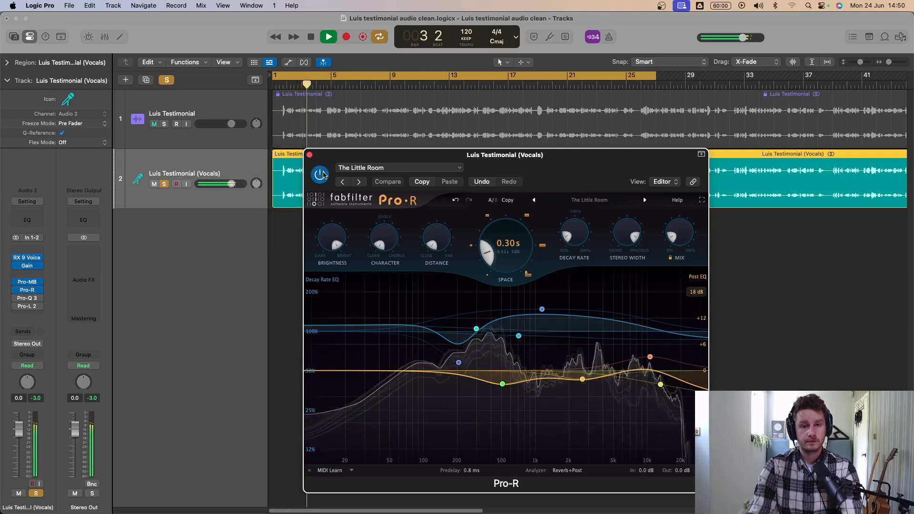
pyautogui.click(320, 175)
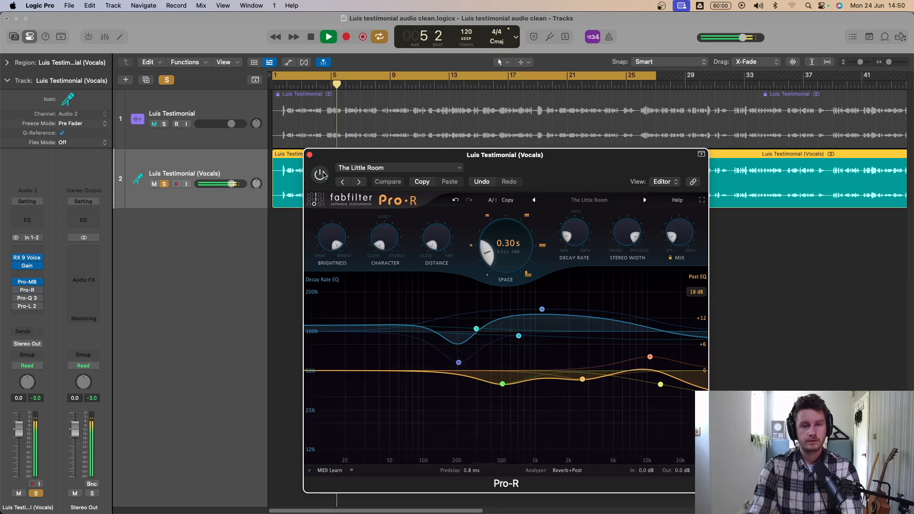
pyautogui.click(321, 175)
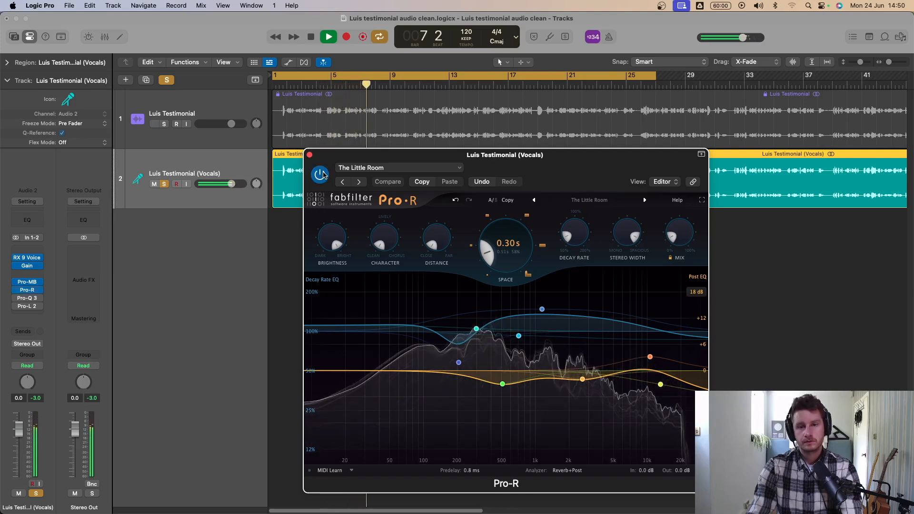
pyautogui.click(324, 175)
pyautogui.click(323, 175)
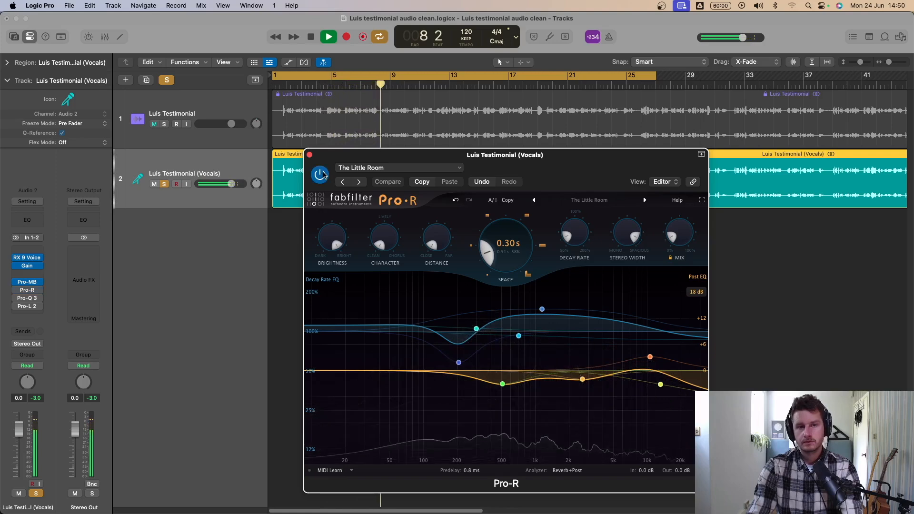
pyautogui.press('space')
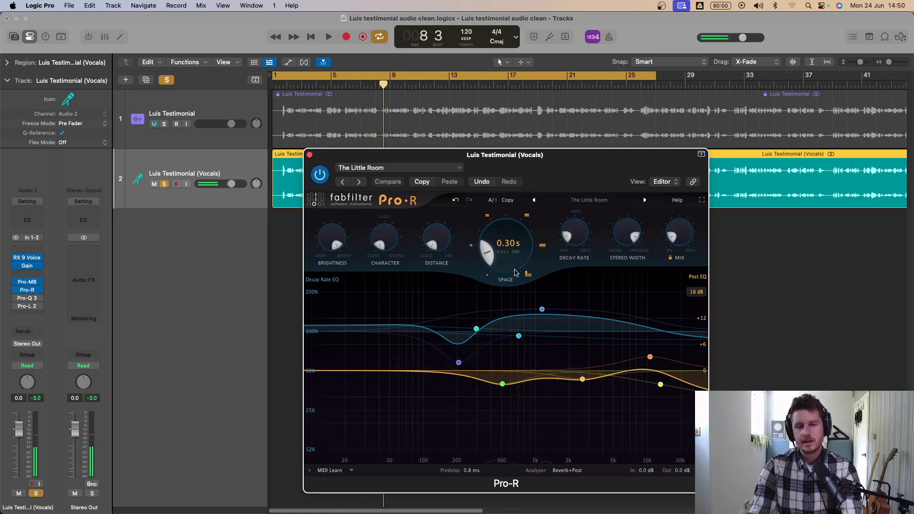
pyautogui.moveTo(502, 273)
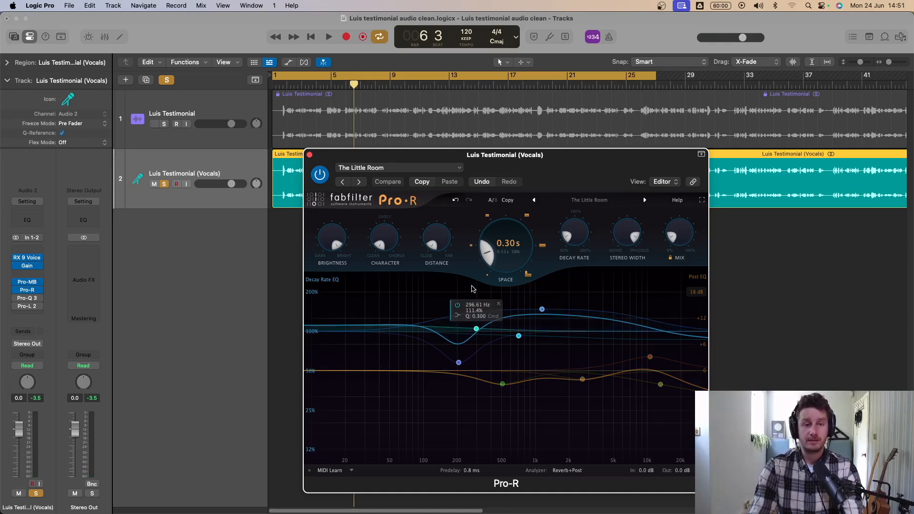
# - Turn off cycle mode and play the vocals from about bar 5 with the reverb on
pyautogui.press('space')
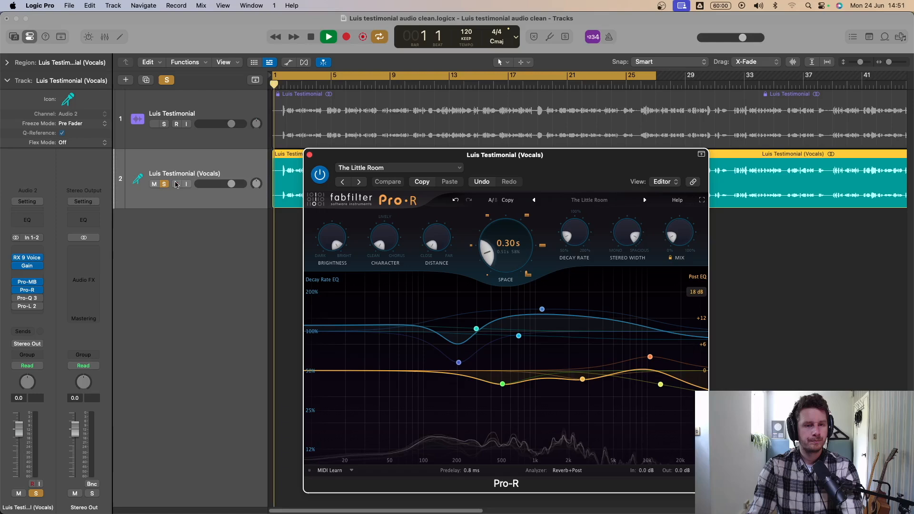
pyautogui.click(330, 86)
pyautogui.press('c')
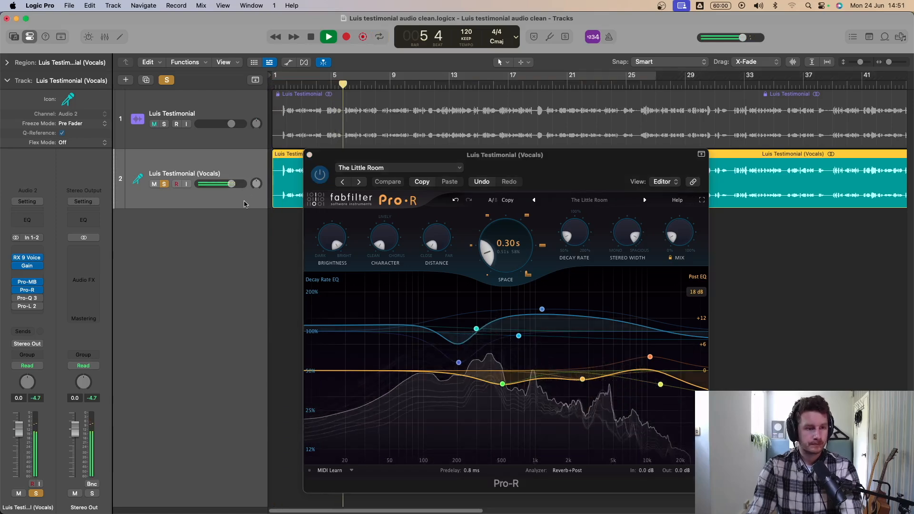
pyautogui.press('space')
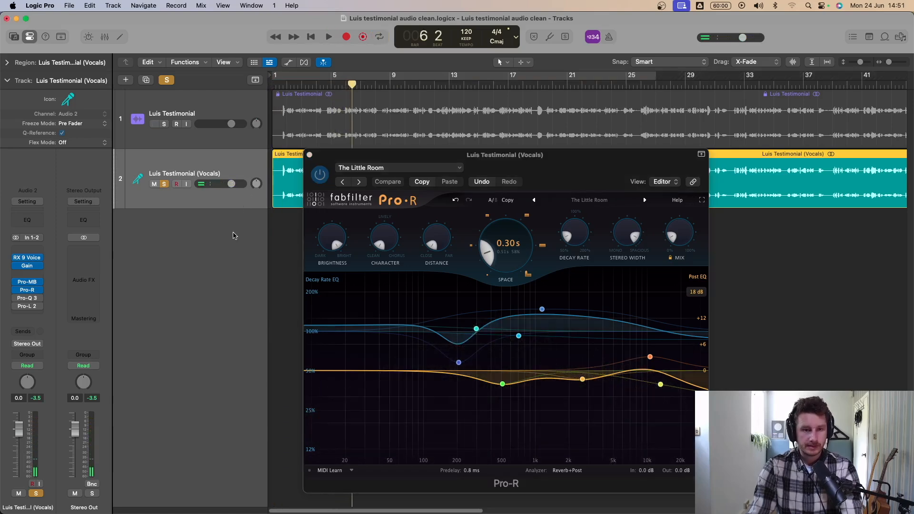
# - Open Pro-Q 3 with the Clean preset, compare the vocals with the EQ off and on, and leave it switched on
pyautogui.click(28, 298)
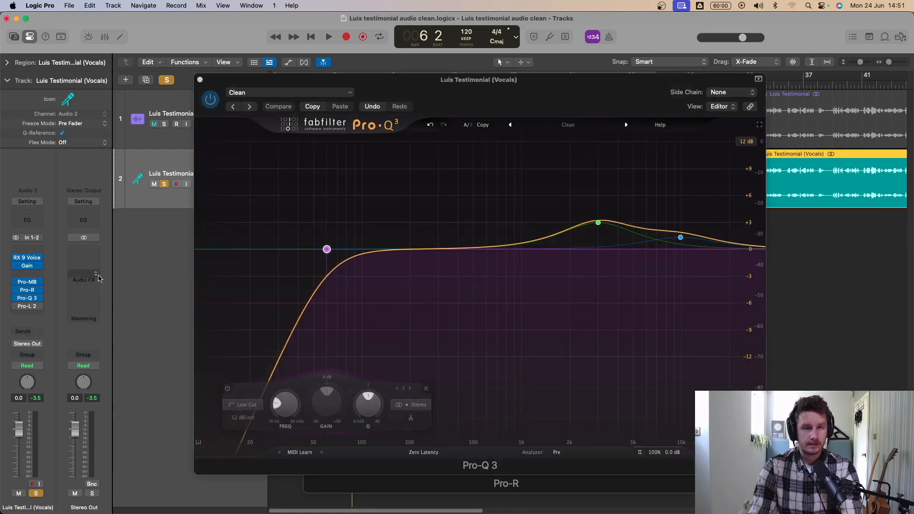
pyautogui.press('space')
pyautogui.click(210, 100)
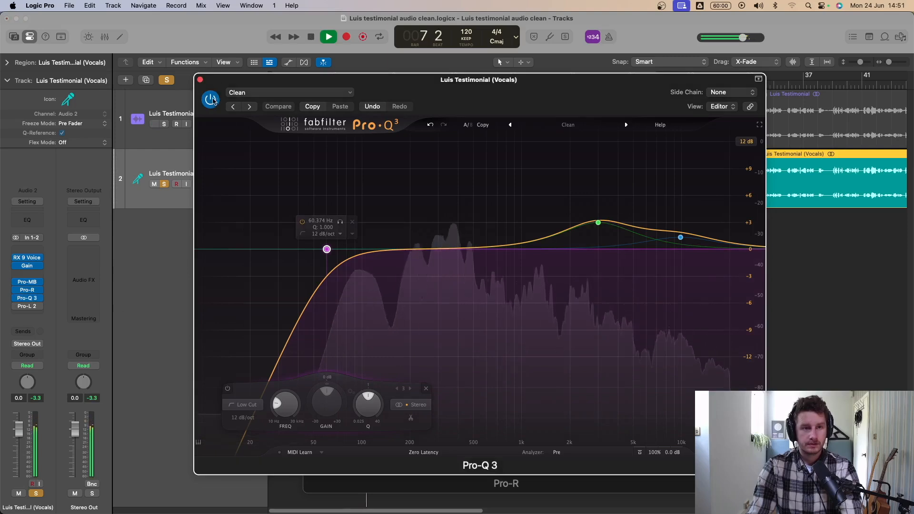
pyautogui.click(210, 101)
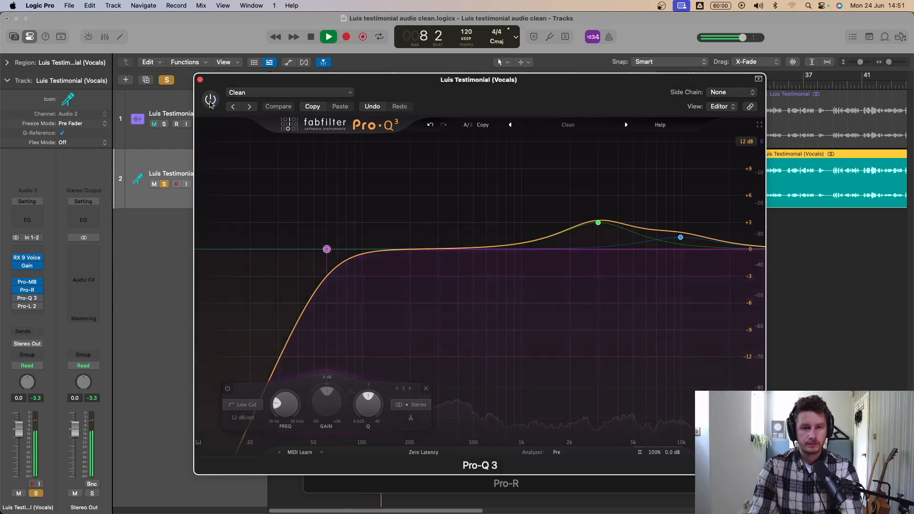
pyautogui.click(211, 101)
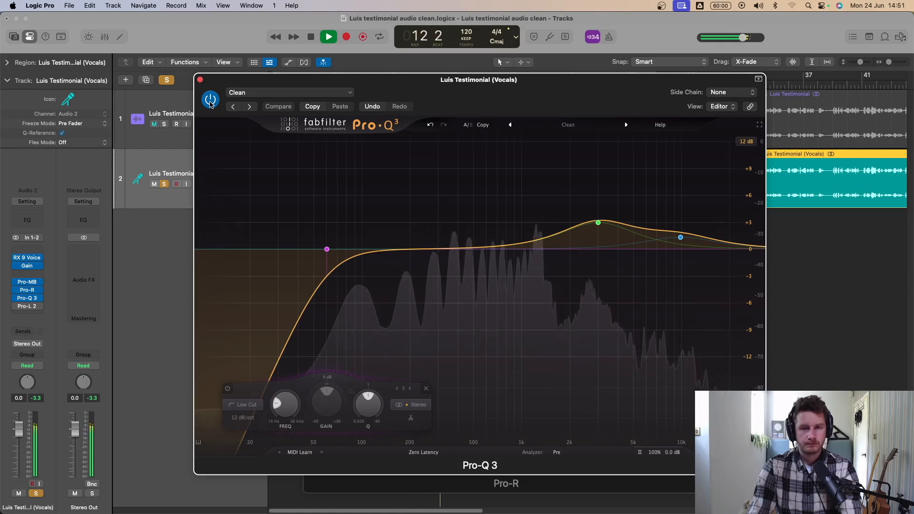
pyautogui.press('space')
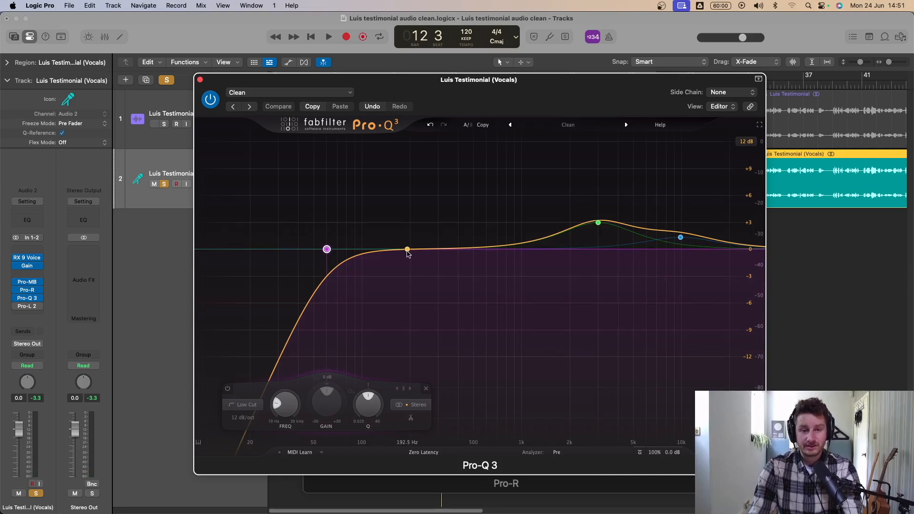
# - Add a bell band in Pro-Q 3 at about 98 Hz with about -1 dB gain and play the vocals through it
pyautogui.moveTo(407, 253); pyautogui.dragTo(362, 261)
pyautogui.press('space')
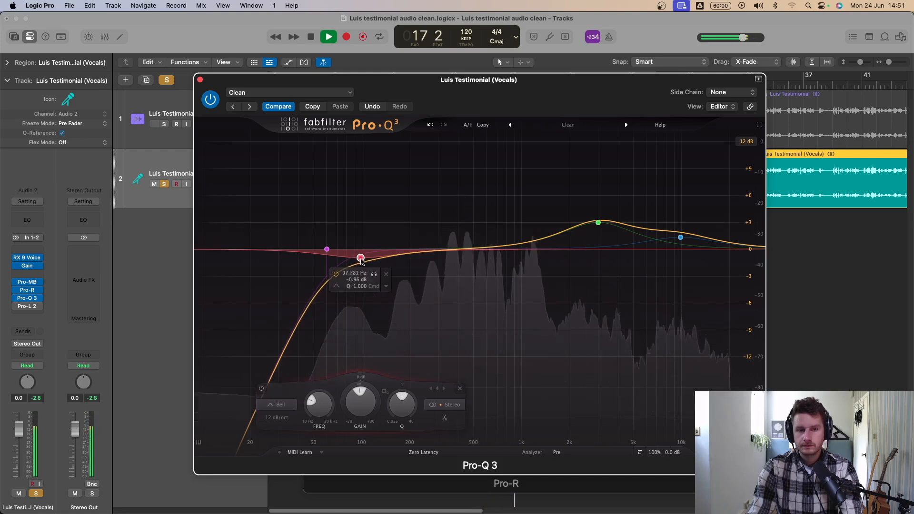
pyautogui.press('space')
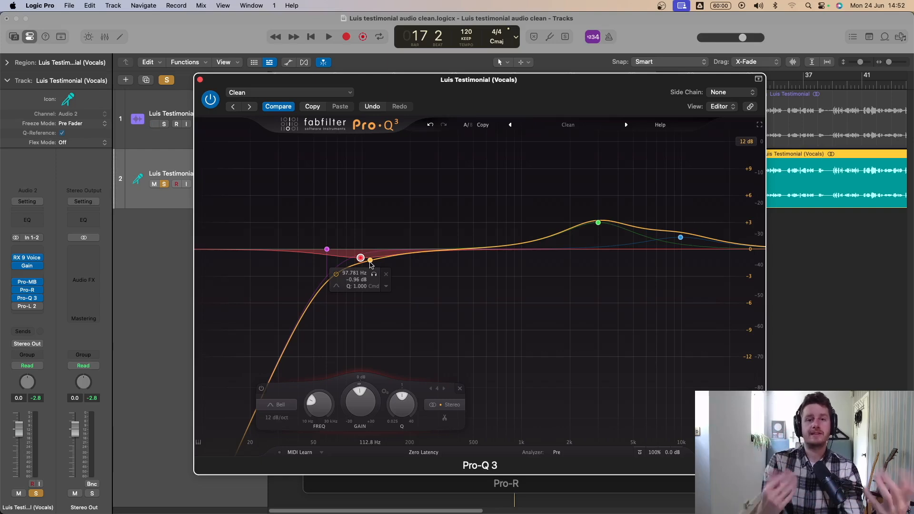
pyautogui.moveTo(601, 224)
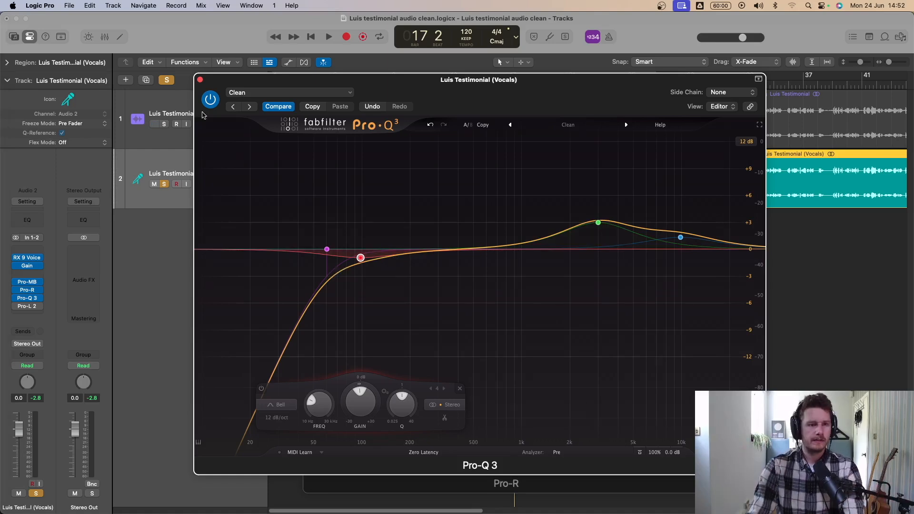
# - Play the vocals with the adjusted Pro-Q 3 off and on, leave it switched on and close its window
pyautogui.press('space')
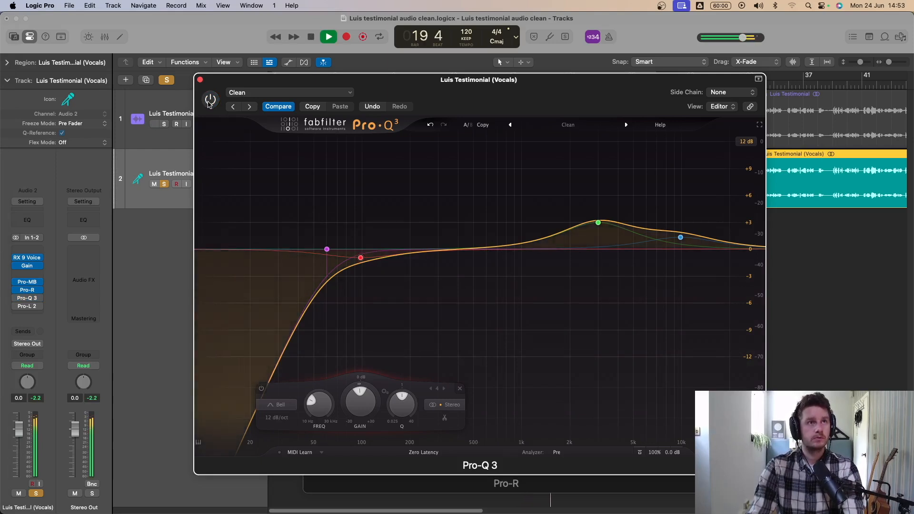
pyautogui.click(210, 99)
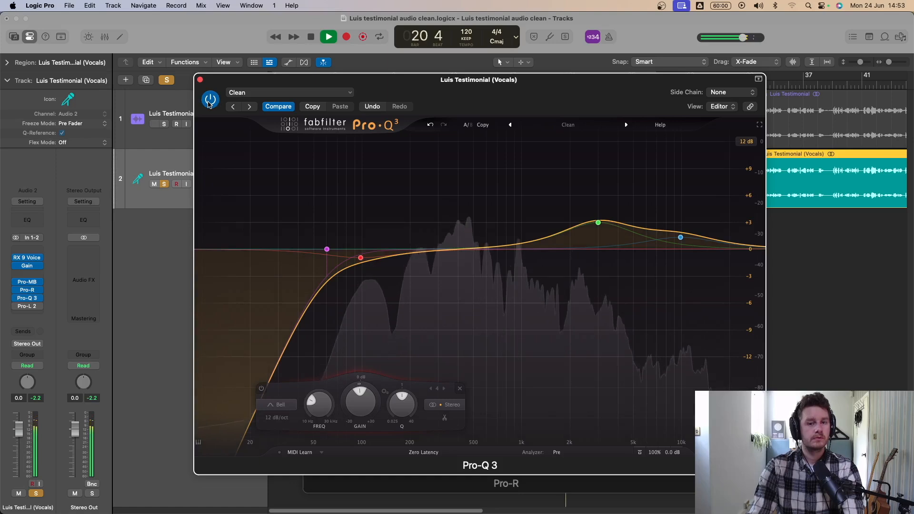
pyautogui.press('space')
pyautogui.moveTo(355, 227)
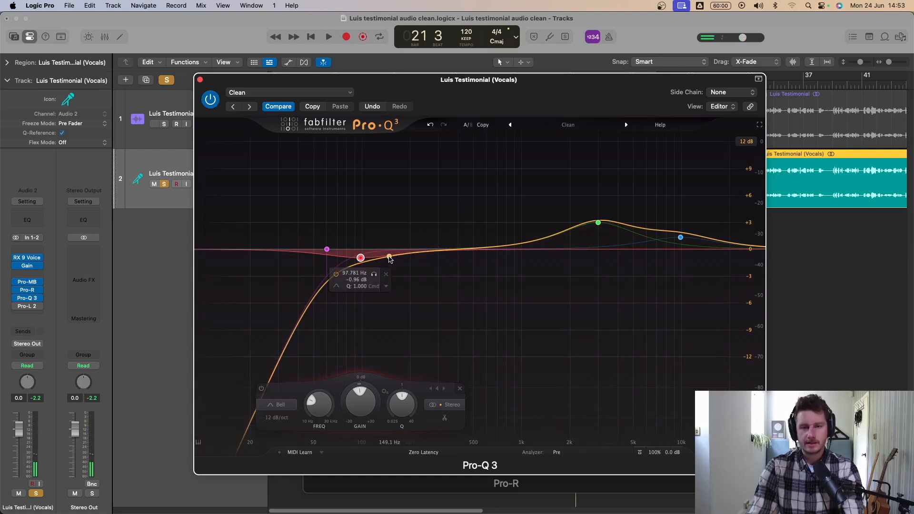
pyautogui.moveTo(595, 243)
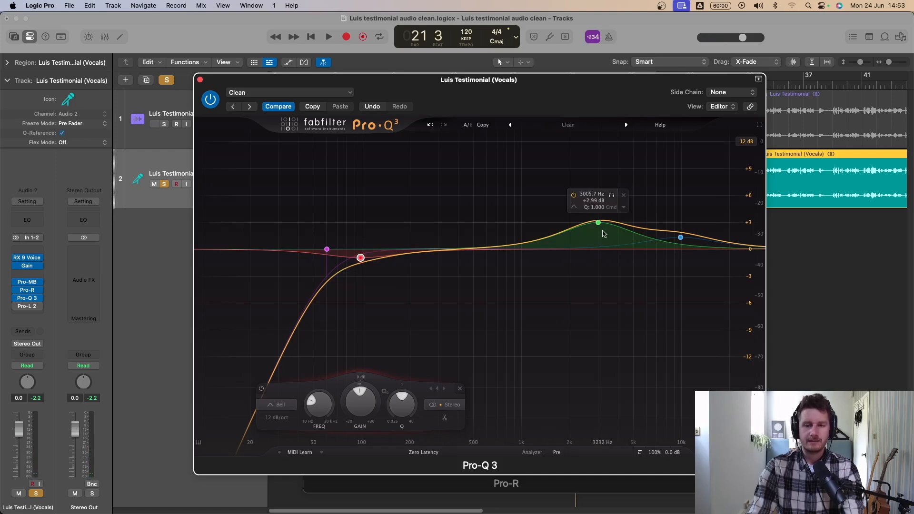
pyautogui.click(200, 81)
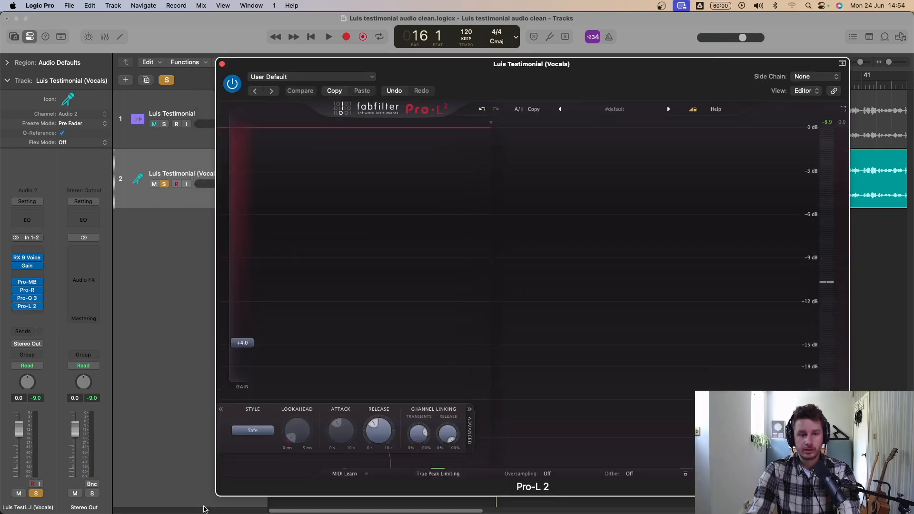
# - Compare the vocals with the Pro-L 2 limiter off and on, leave it switched on and close its window
pyautogui.click(254, 432)
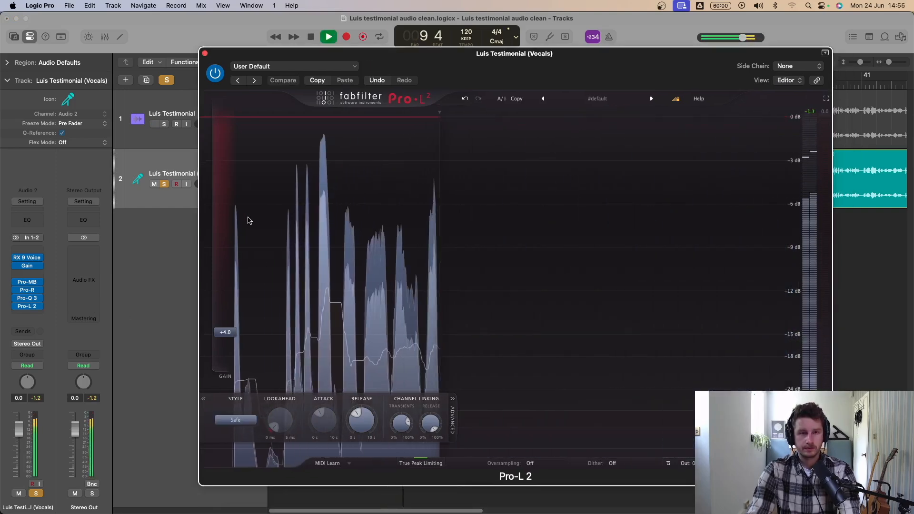
pyautogui.click(216, 74)
pyautogui.press('space')
pyautogui.press('space')
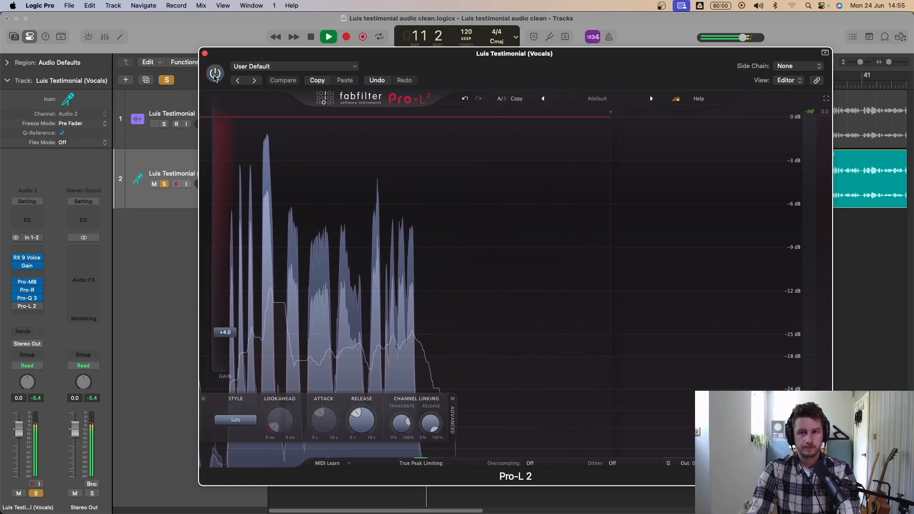
pyautogui.click(215, 74)
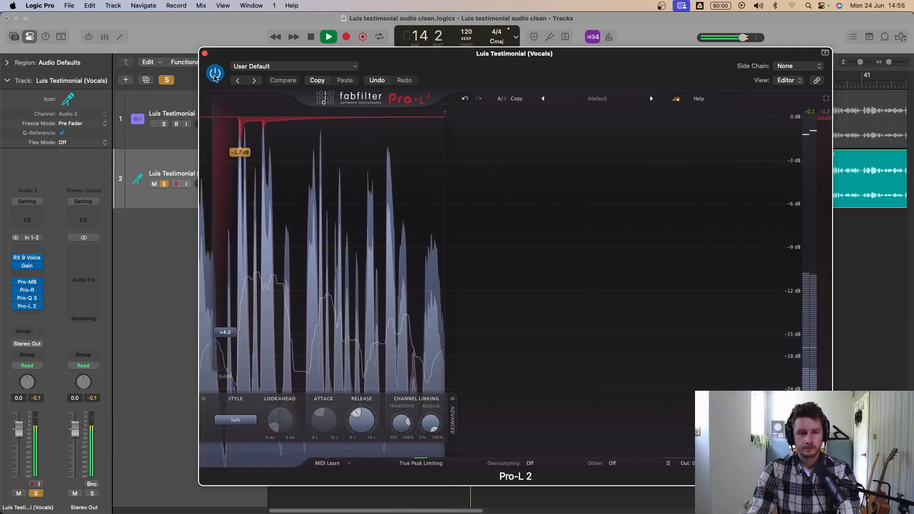
pyautogui.press('space')
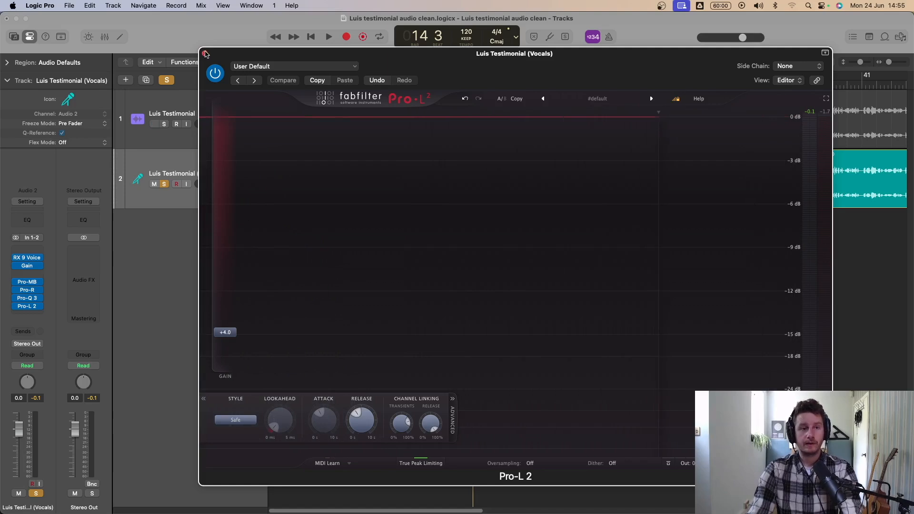
pyautogui.press('super+w')
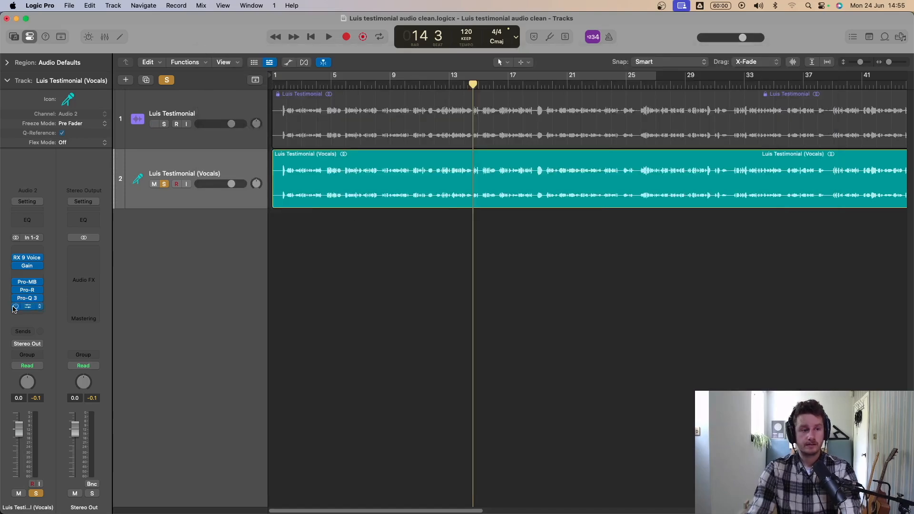
# - Play the processed vocals and alternate the solo between the original testimonial track and the vocals track to compare, ending on the vocals
pyautogui.press('space')
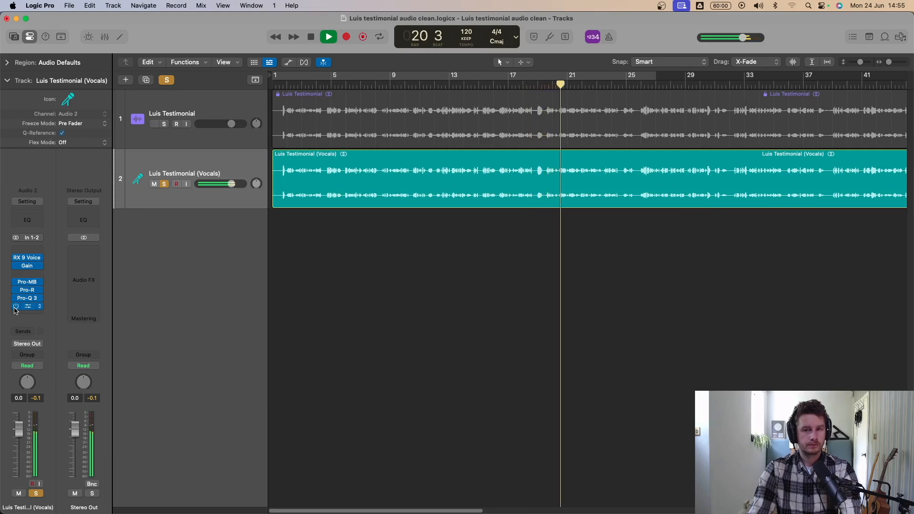
pyautogui.press('space')
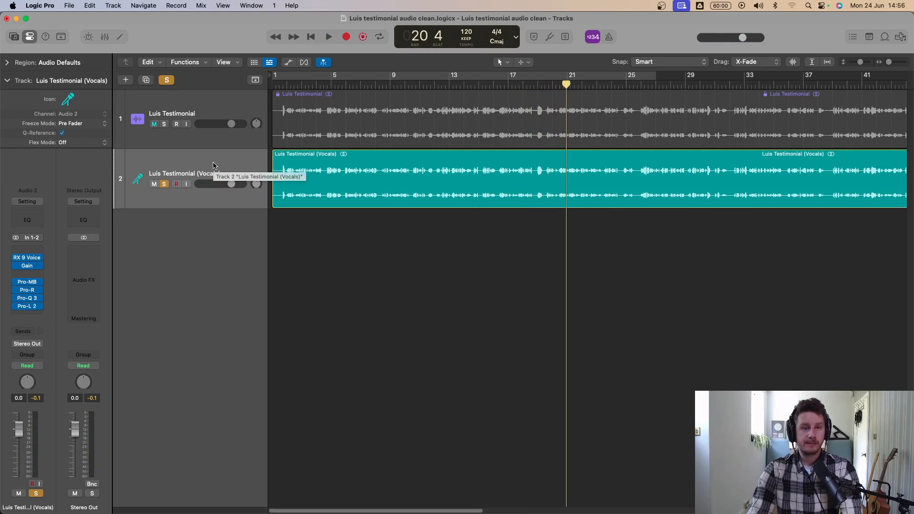
pyautogui.keyDown('alt'); pyautogui.click(165, 124); pyautogui.keyUp('alt')
pyautogui.press('space')
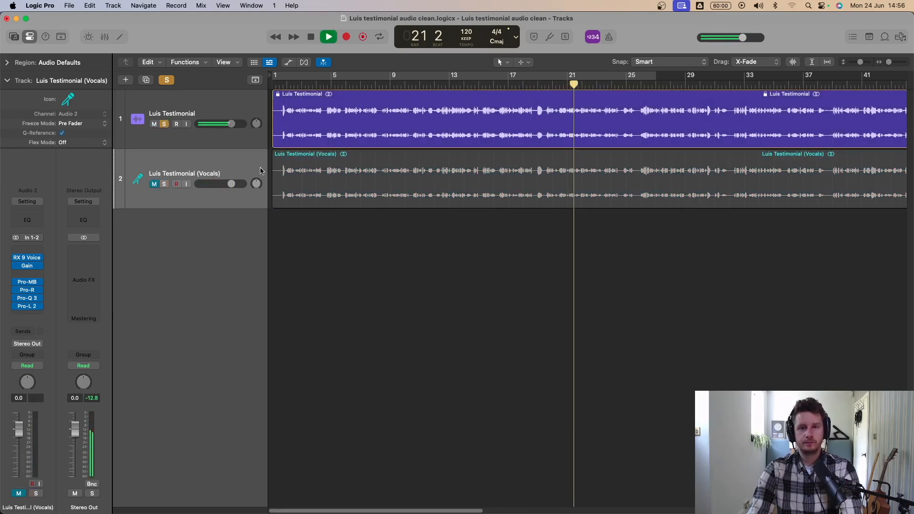
pyautogui.keyDown('alt'); pyautogui.click(165, 186); pyautogui.keyUp('alt')
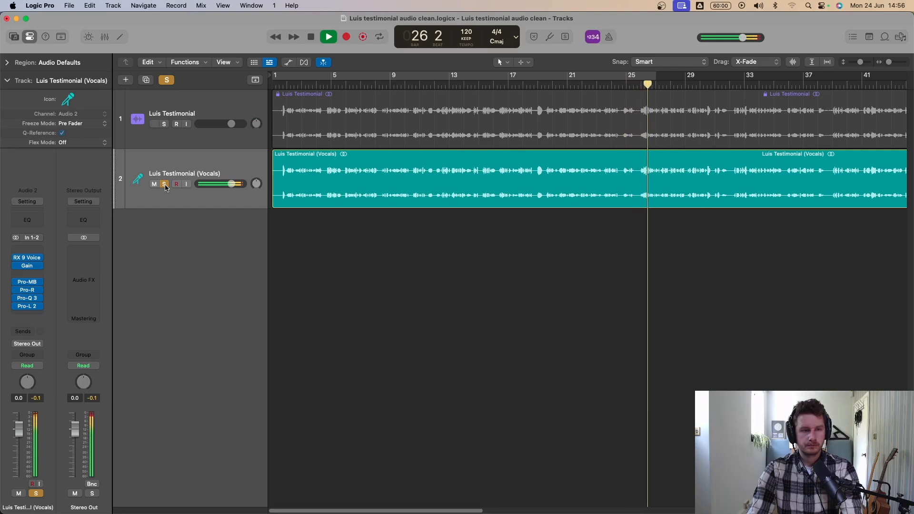
pyautogui.keyDown('alt'); pyautogui.click(164, 125); pyautogui.keyUp('alt')
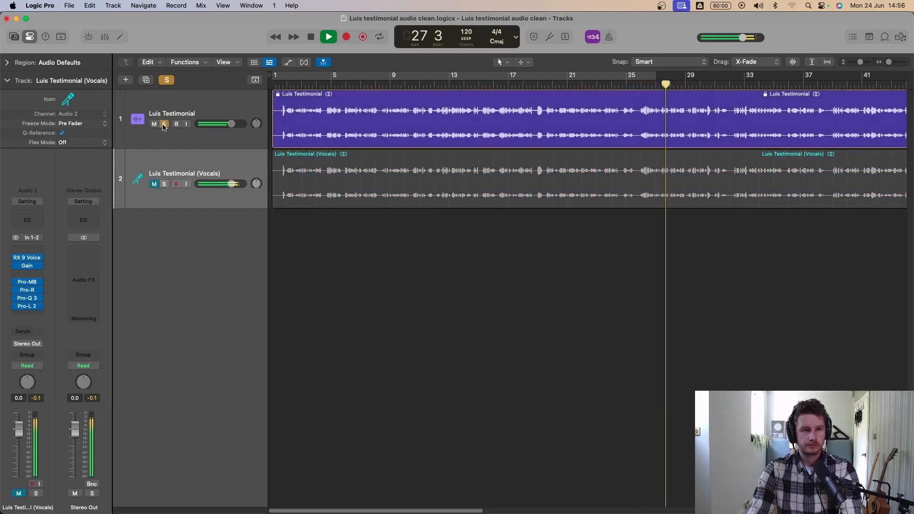
pyautogui.keyDown('alt'); pyautogui.click(164, 184); pyautogui.keyUp('alt')
pyautogui.press('space')
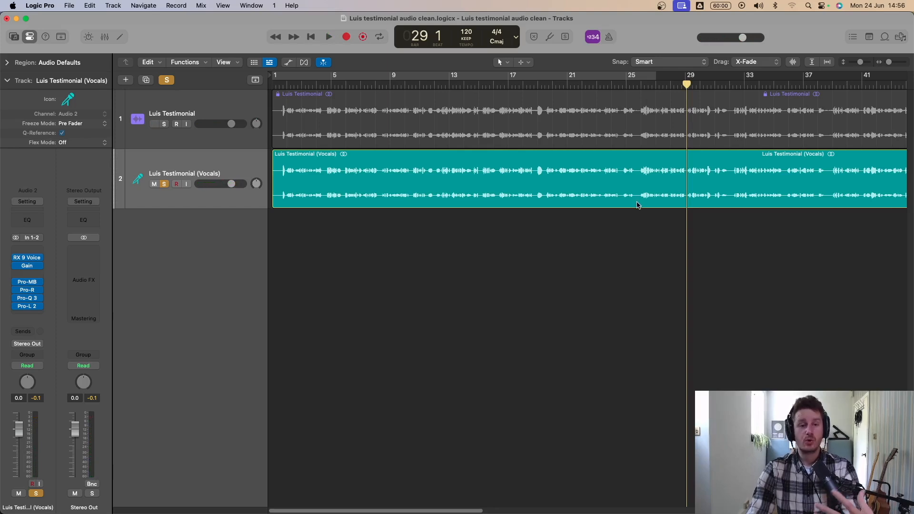
pyautogui.keyDown('alt'); pyautogui.click(164, 124); pyautogui.keyUp('alt')
pyautogui.press('space')
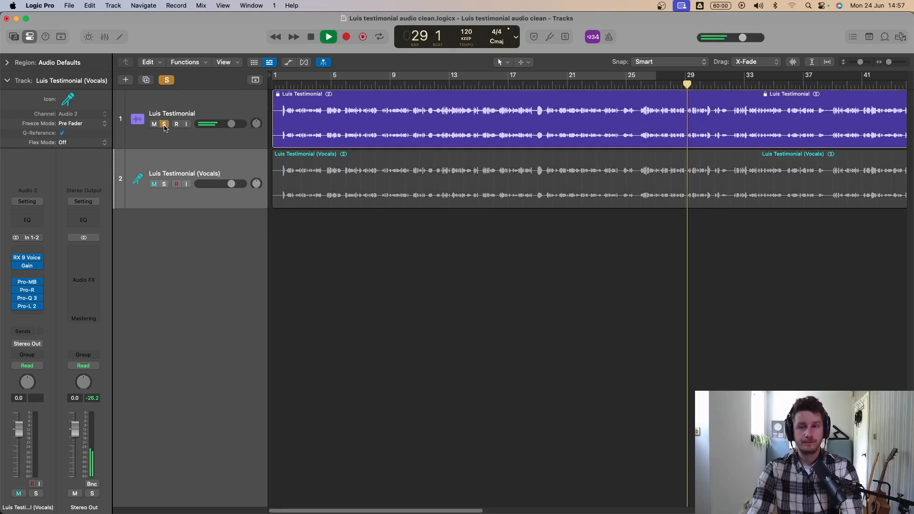
pyautogui.keyDown('alt'); pyautogui.click(164, 185); pyautogui.keyUp('alt')
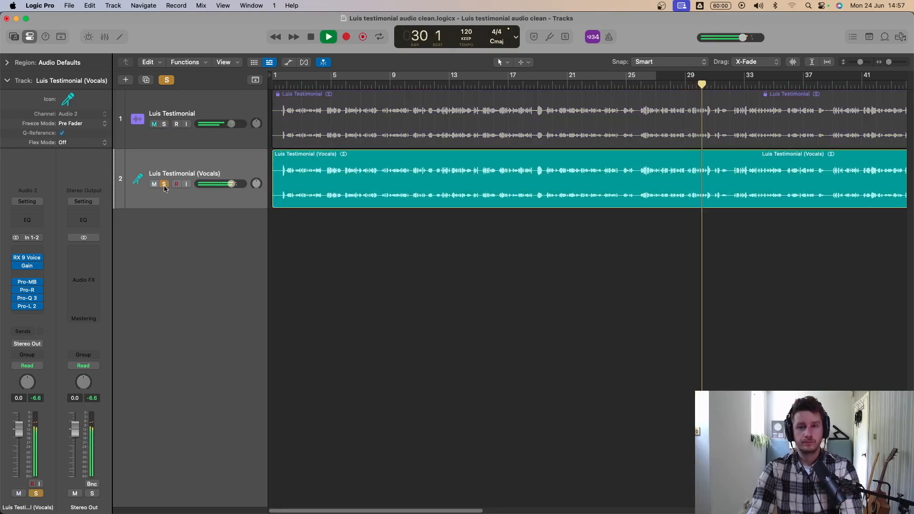
pyautogui.press('space')
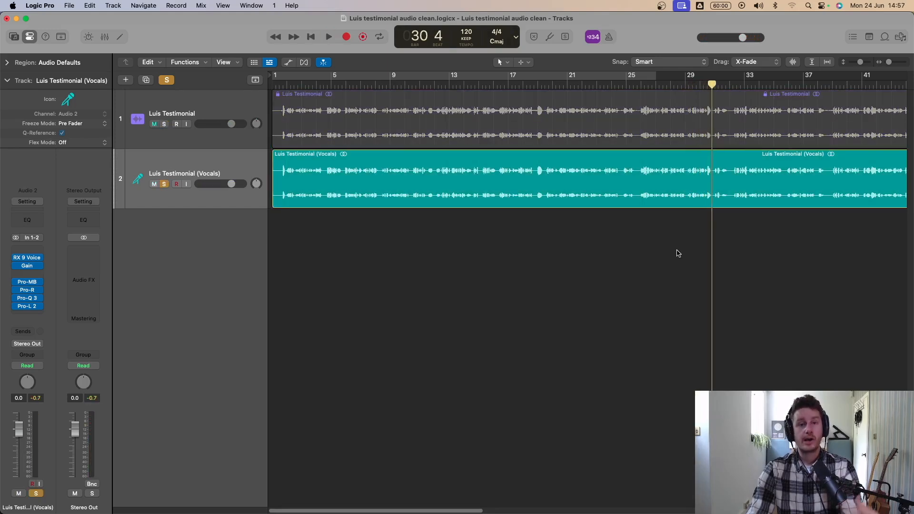